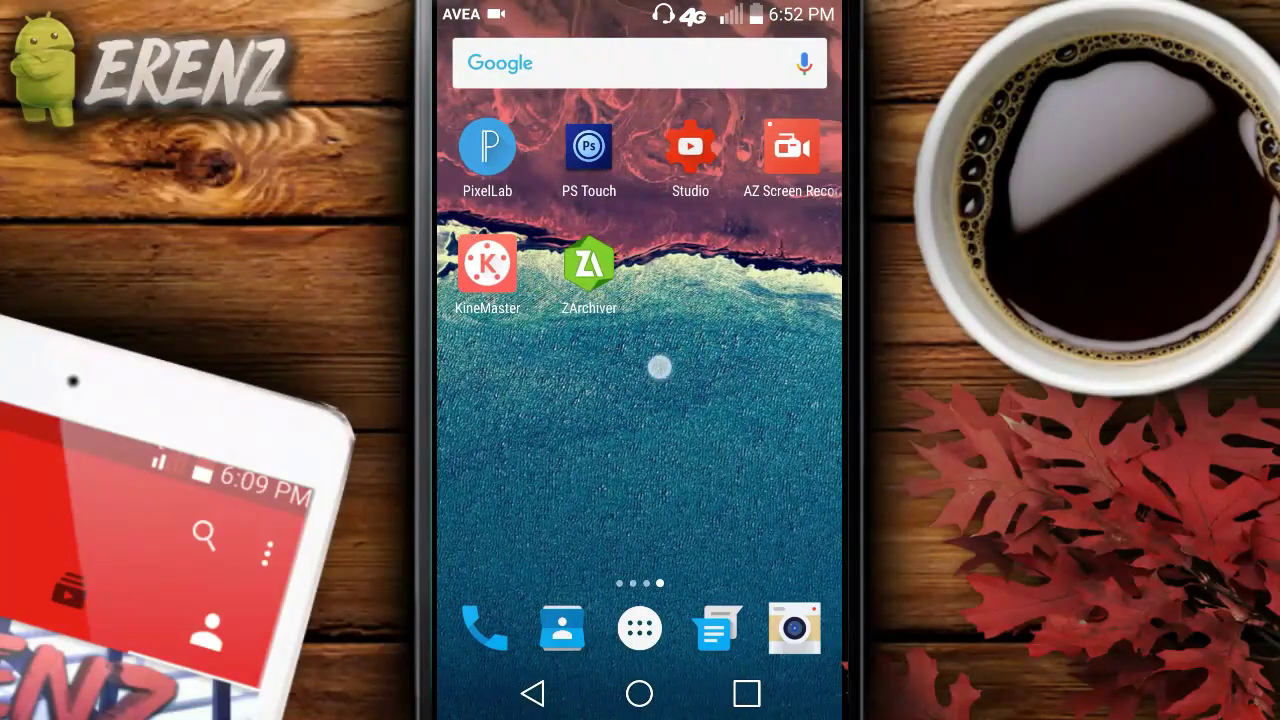
Step: Swipe to the neighbouring home screen page showing PixelLab and PS Touch
{"action": "mouse_move", "coordinate": [659, 368]}
{"action": "left_mouse_down"}
{"action": "mouse_move", "coordinate": [600, 334]}
{"action": "mouse_move", "coordinate": [629, 371]}
{"action": "mouse_move", "coordinate": [637, 457]}
{"action": "mouse_move", "coordinate": [586, 314]}
{"action": "mouse_move", "coordinate": [666, 386]}
{"action": "mouse_move", "coordinate": [686, 380]}
{"action": "mouse_move", "coordinate": [607, 289]}
{"action": "left_mouse_up"}
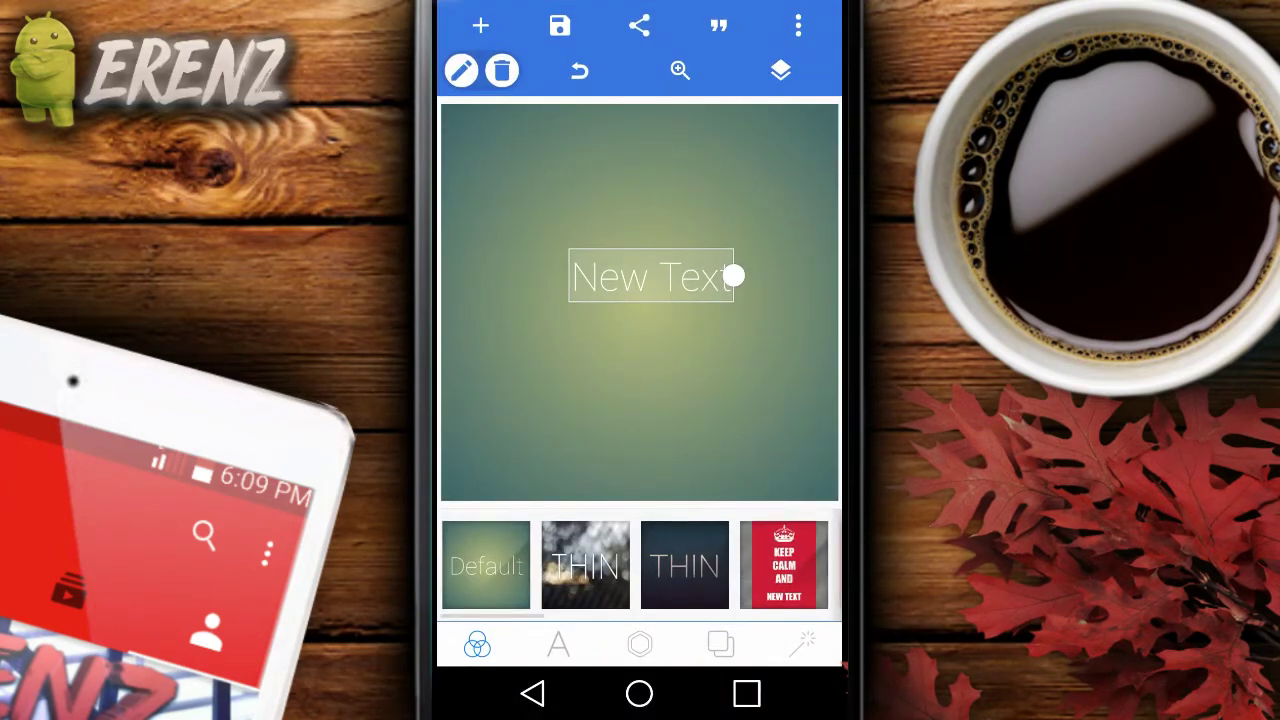
Step: Open the text editor and delete the New Text placeholder
{"action": "mouse_move", "coordinate": [600, 280]}
{"action": "left_mouse_down"}
{"action": "mouse_move", "coordinate": [646, 214]}
{"action": "mouse_move", "coordinate": [643, 311]}
{"action": "mouse_move", "coordinate": [623, 220]}
{"action": "mouse_move", "coordinate": [657, 277]}
{"action": "left_mouse_up"}
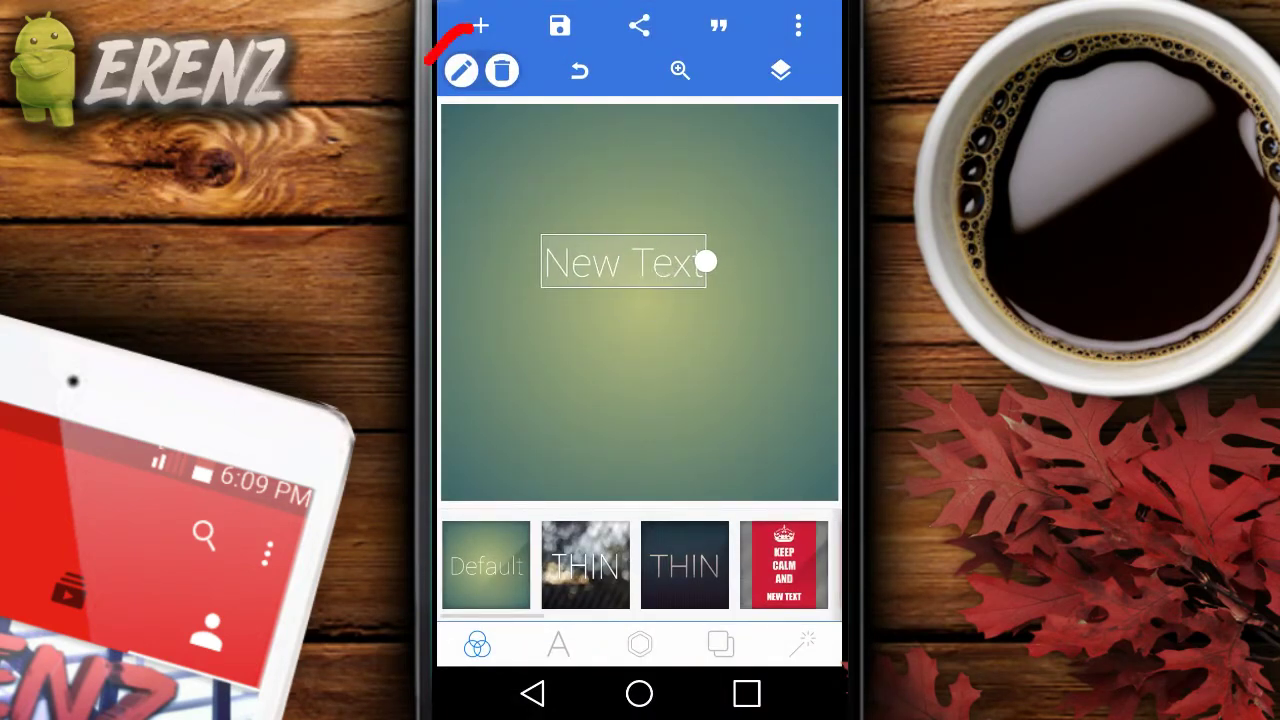
{"action": "left_click", "coordinate": [461, 70]}
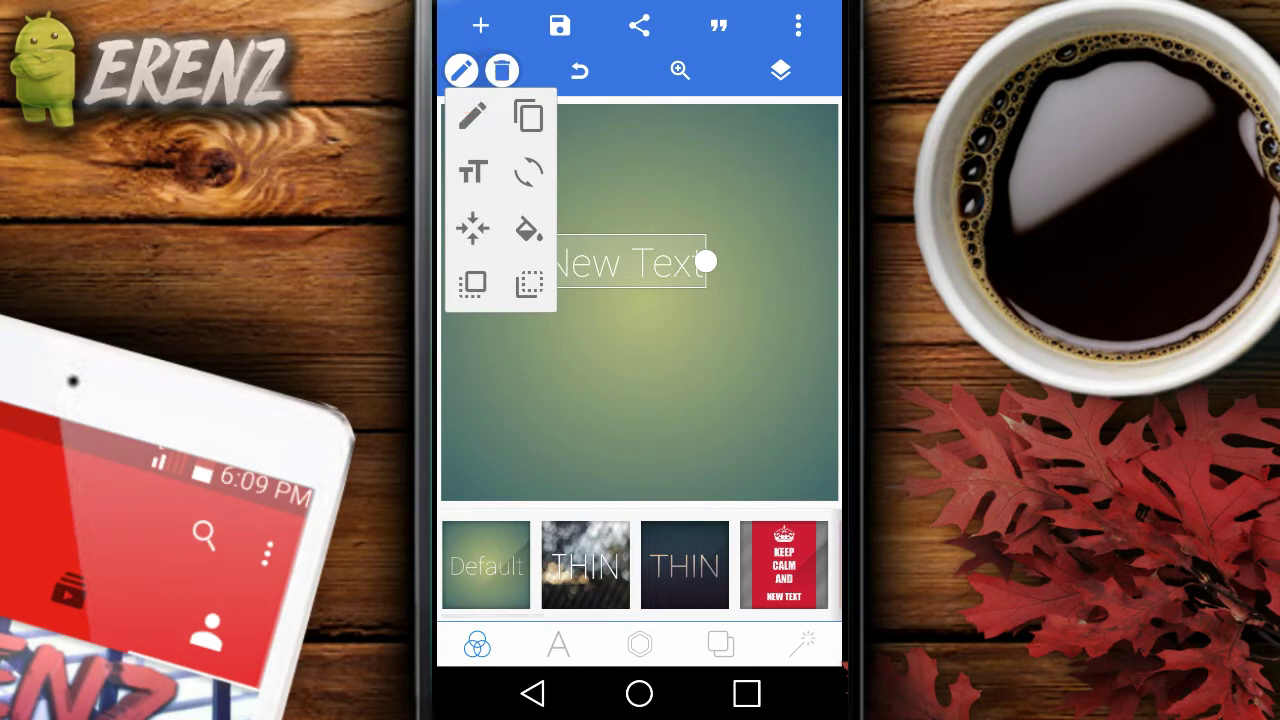
{"action": "left_click", "coordinate": [474, 116]}
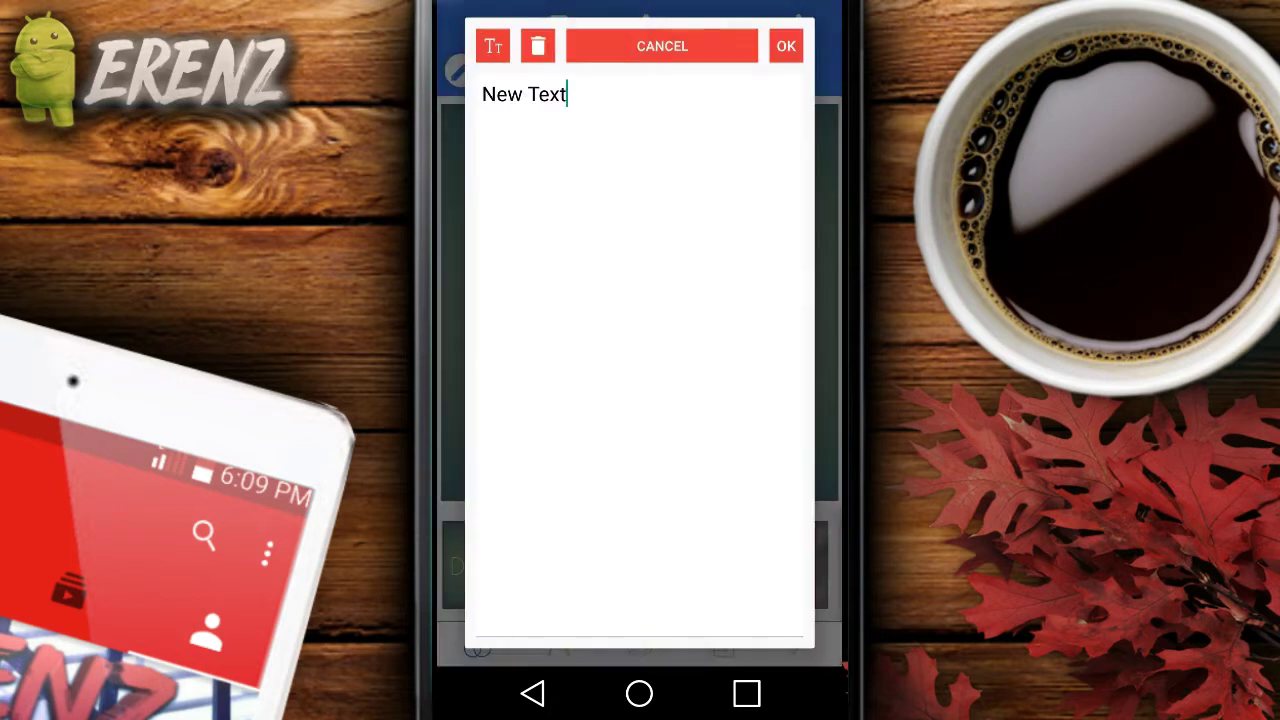
{"action": "left_click", "coordinate": [828, 580]}
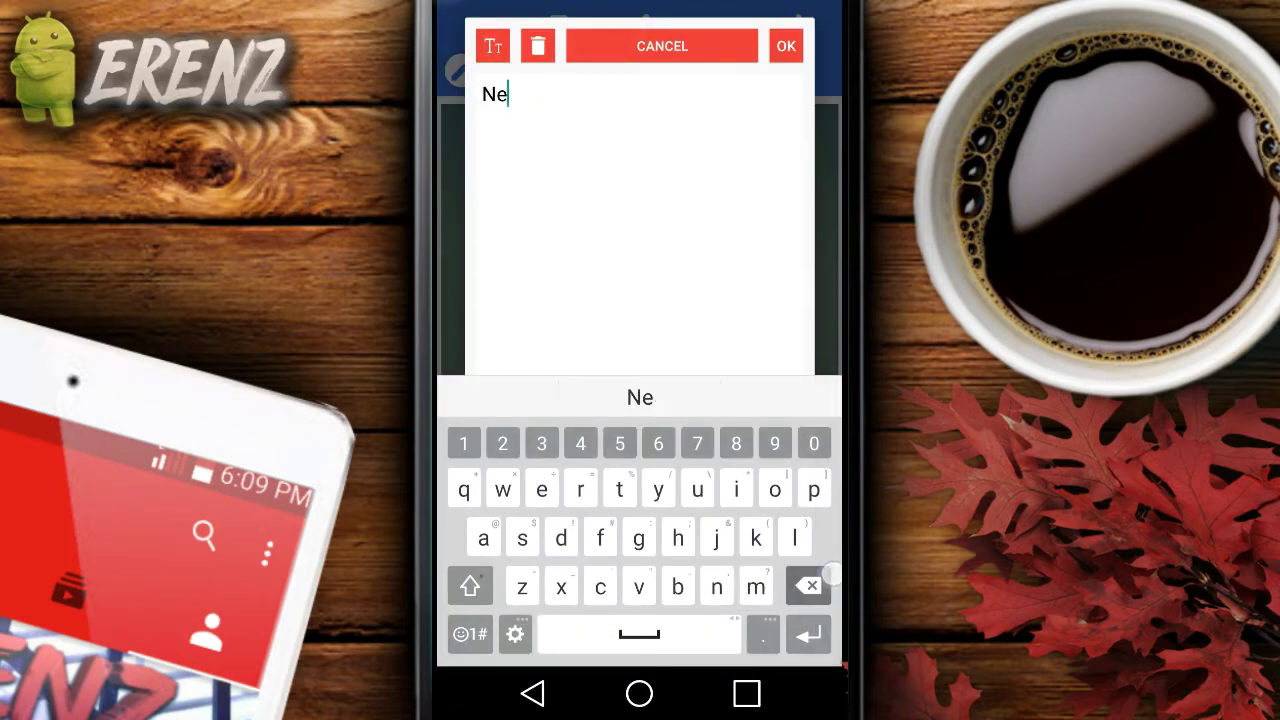
Step: Enter the word 'Erenz' and drag it to the canvas centre
{"action": "left_click", "coordinate": [470, 587]}
{"action": "left_click", "coordinate": [541, 490]}
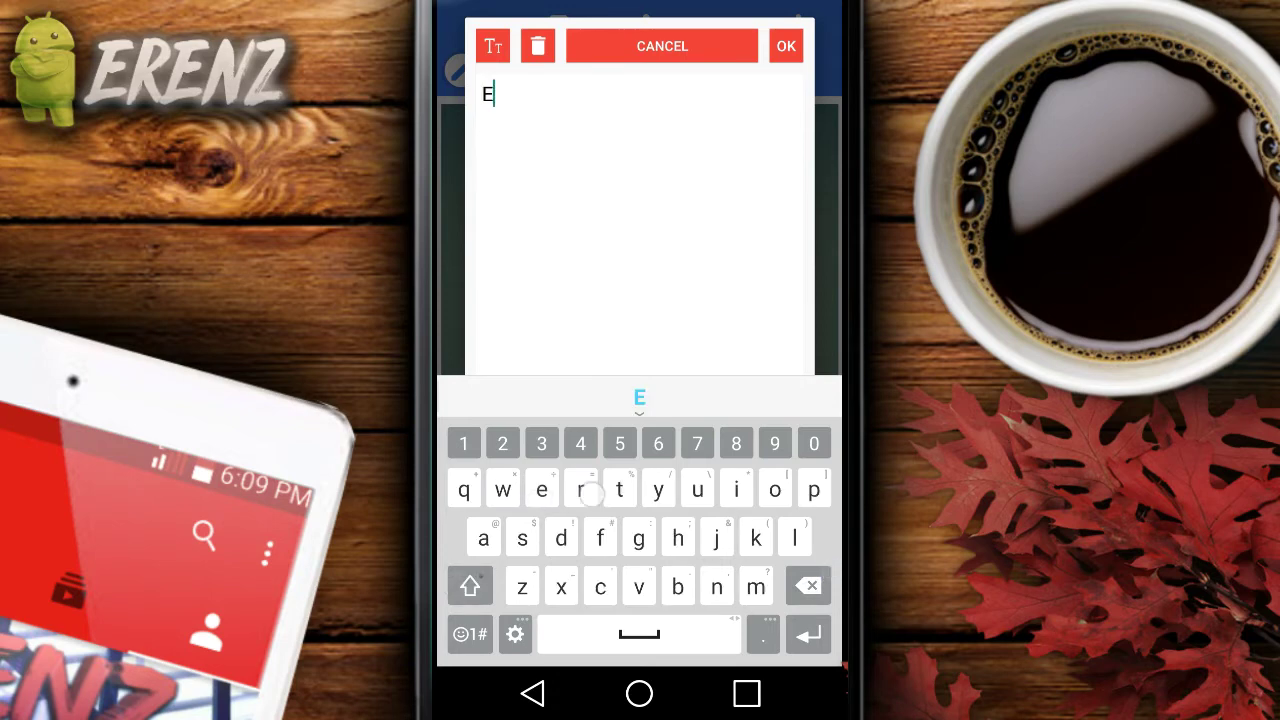
{"action": "left_click", "coordinate": [718, 587]}
{"action": "left_click", "coordinate": [522, 587]}
{"action": "left_click", "coordinate": [786, 46]}
{"action": "mouse_move", "coordinate": [641, 262]}
{"action": "left_mouse_down"}
{"action": "mouse_move", "coordinate": [629, 320]}
{"action": "mouse_move", "coordinate": [711, 309]}
{"action": "mouse_move", "coordinate": [682, 315]}
{"action": "left_mouse_up"}
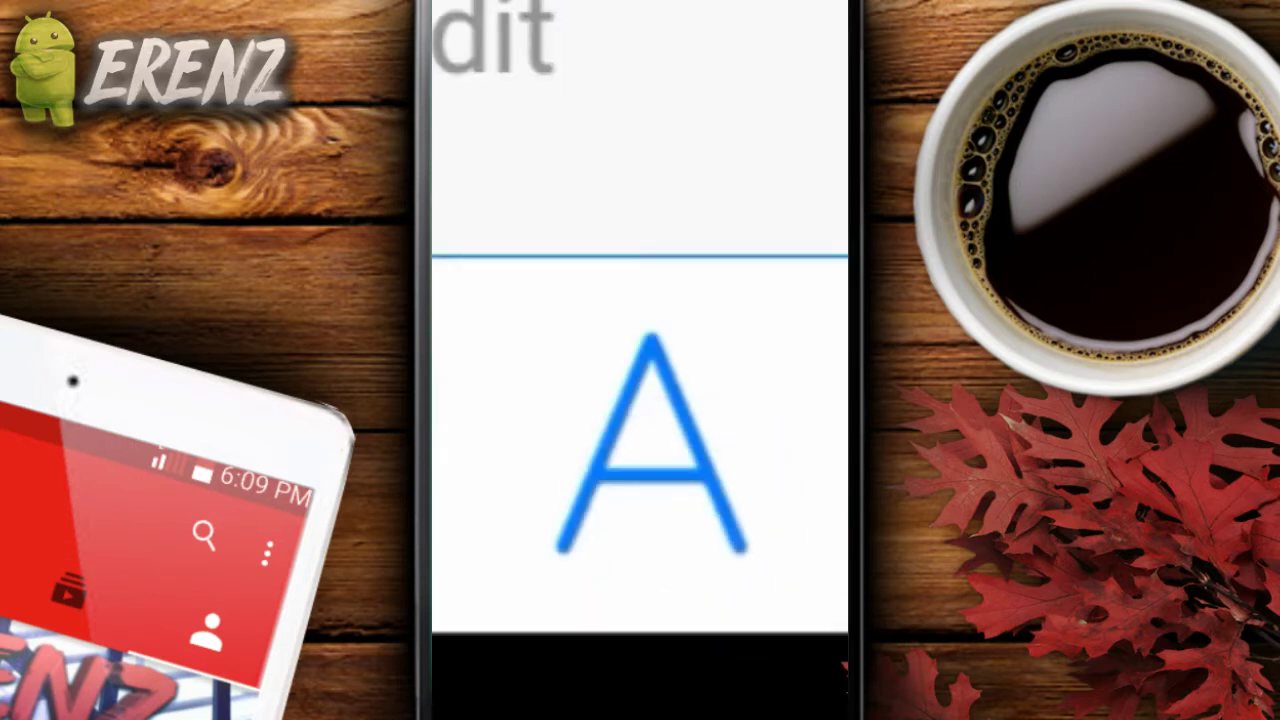
Step: Enable the 3D text effect on Erenz and set its extrusion depth
{"action": "left_click_drag", "start_coordinate": [800, 608], "coordinate": [620, 612]}
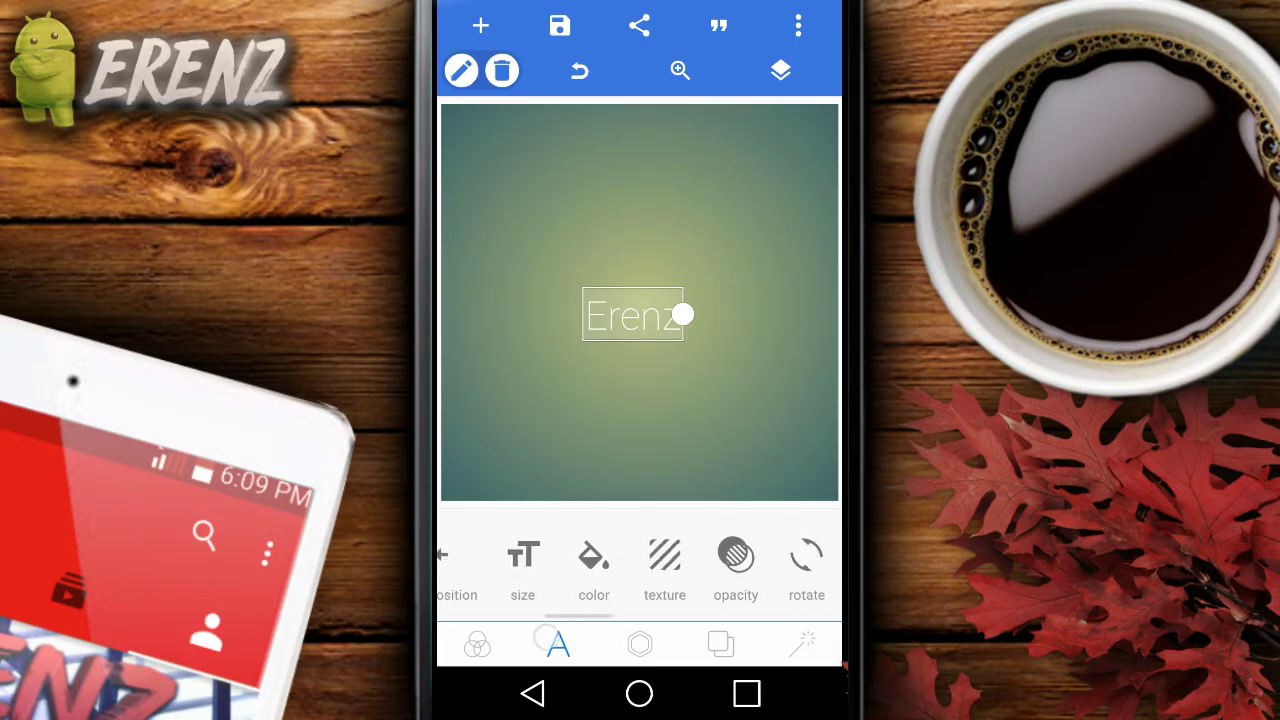
{"action": "left_click_drag", "start_coordinate": [800, 565], "coordinate": [460, 565]}
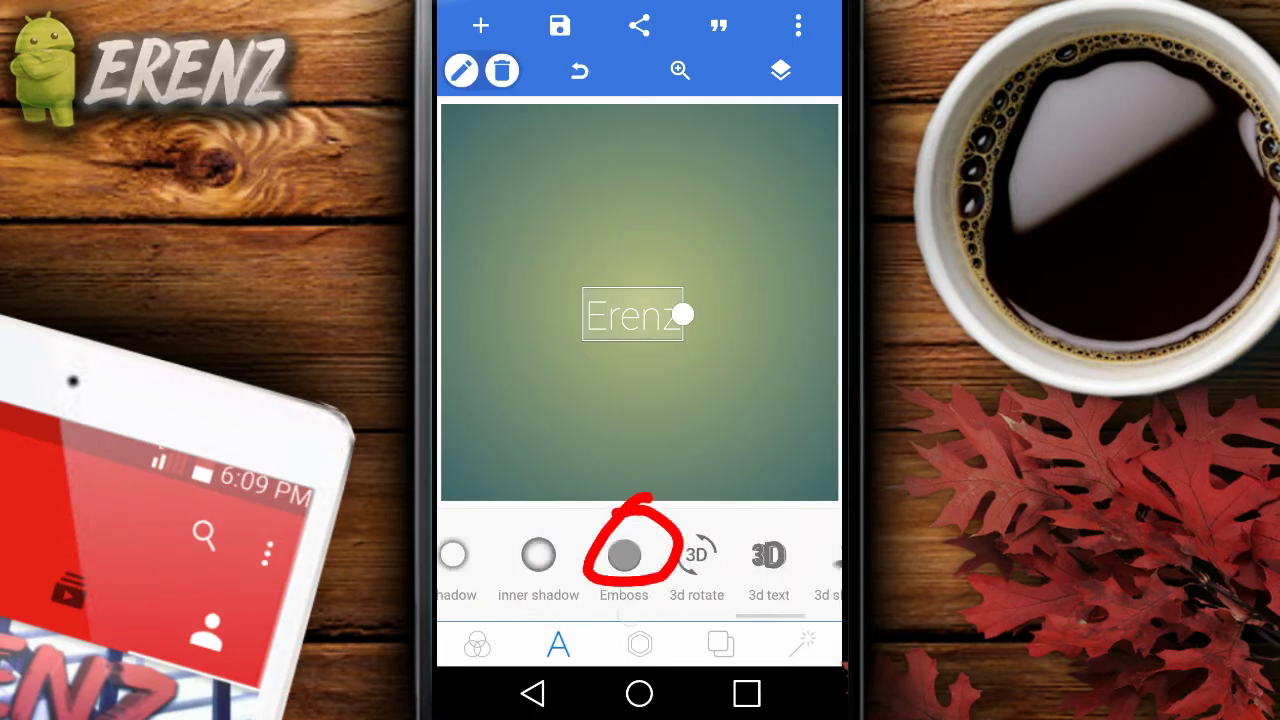
{"action": "left_click", "coordinate": [640, 552]}
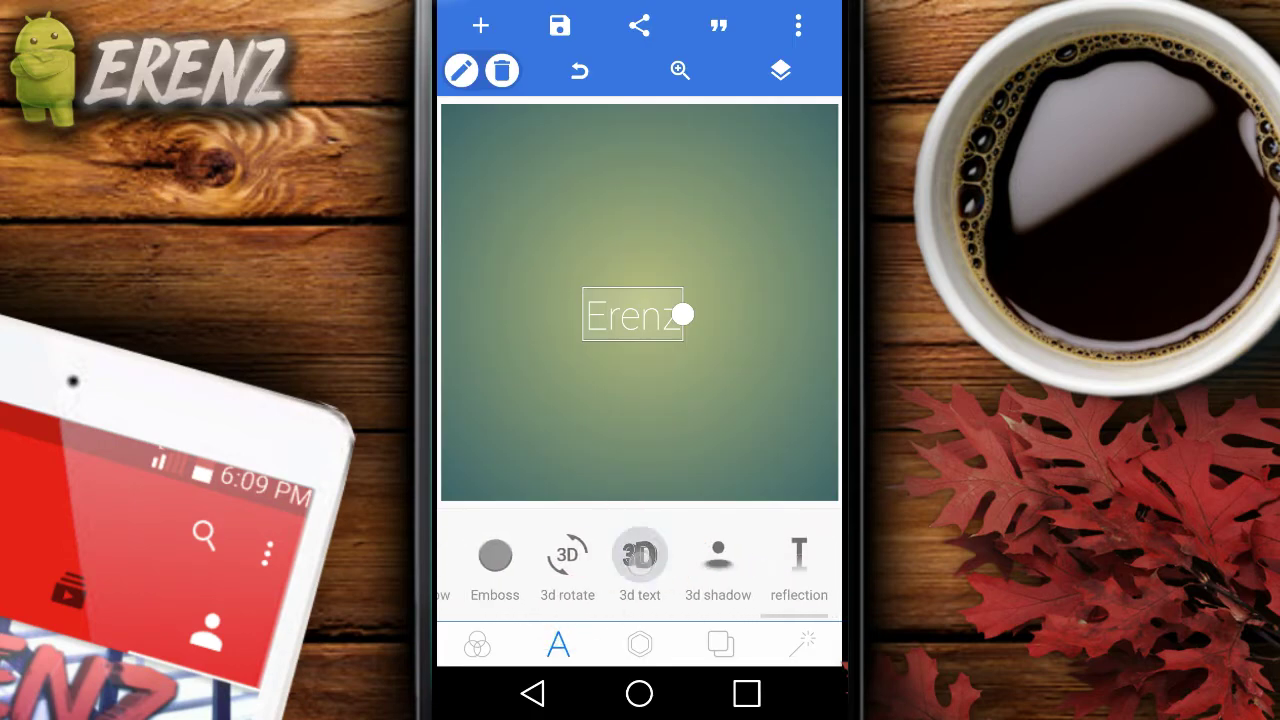
{"action": "left_click", "coordinate": [645, 591]}
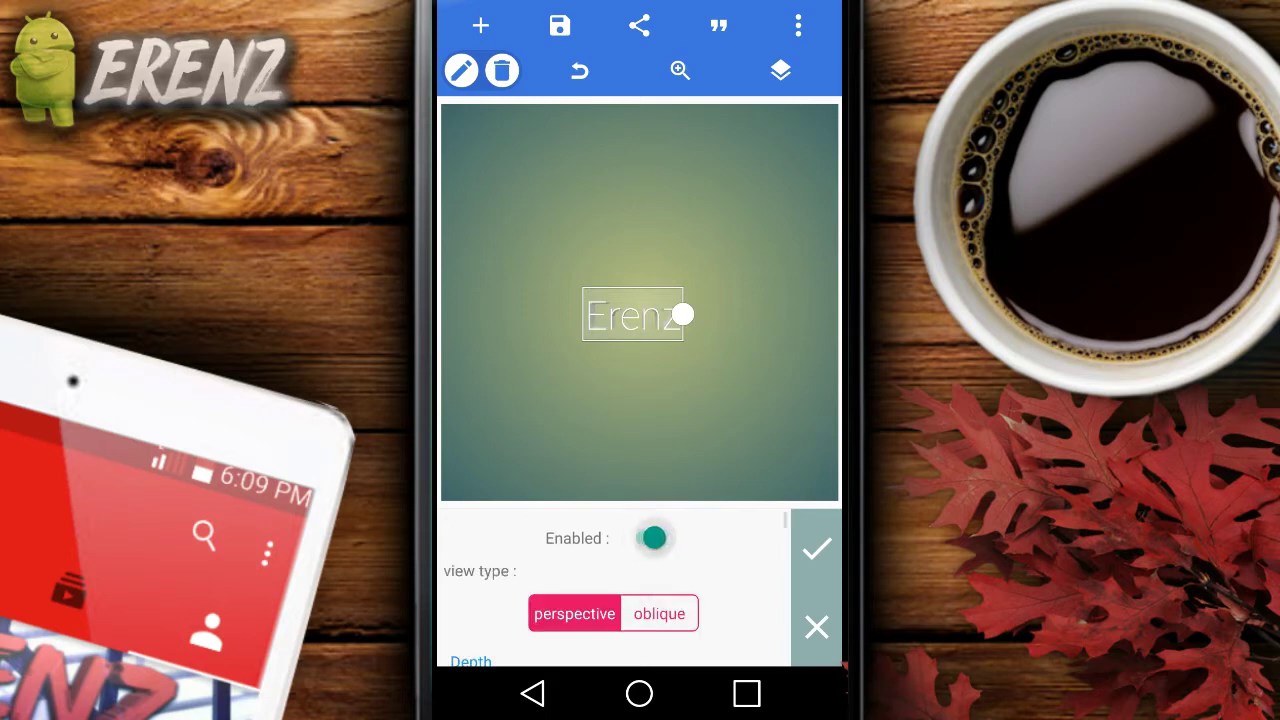
{"action": "left_click_drag", "start_coordinate": [600, 630], "coordinate": [600, 520]}
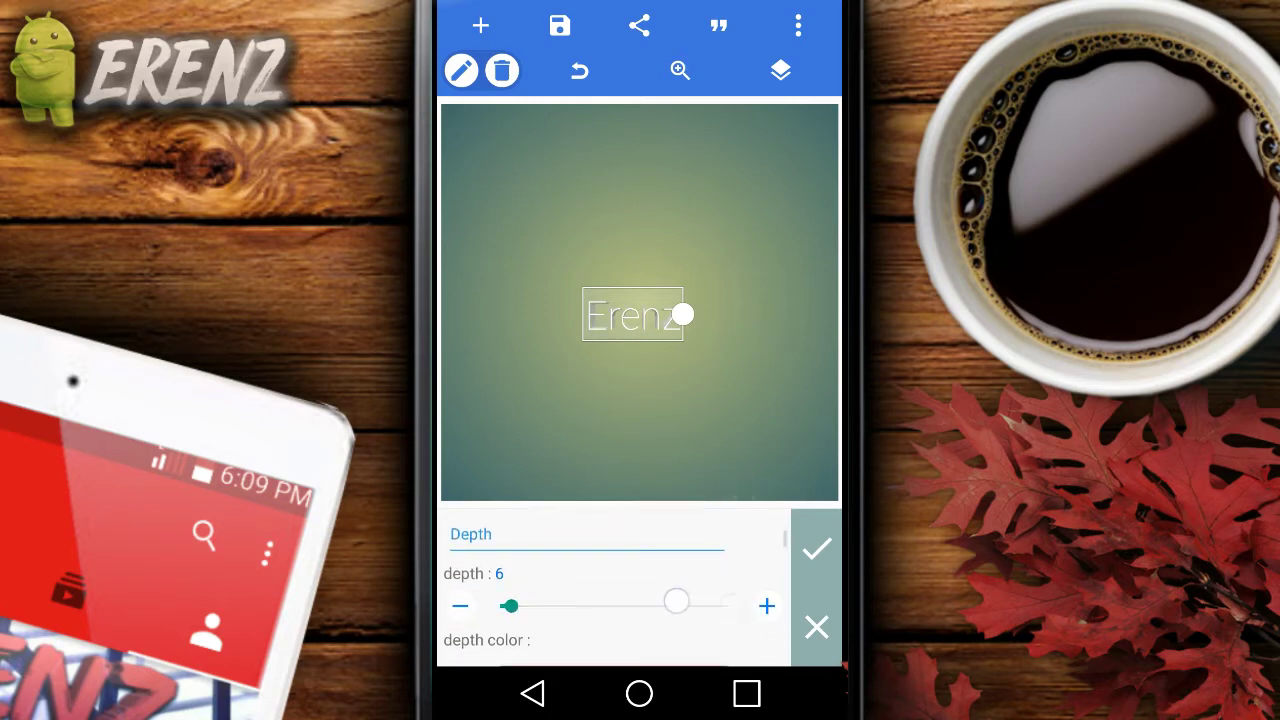
{"action": "left_click_drag", "start_coordinate": [676, 600], "coordinate": [674, 560]}
{"action": "mouse_move", "coordinate": [537, 586]}
{"action": "left_mouse_down"}
{"action": "mouse_move", "coordinate": [694, 585]}
{"action": "mouse_move", "coordinate": [525, 597]}
{"action": "left_mouse_up"}
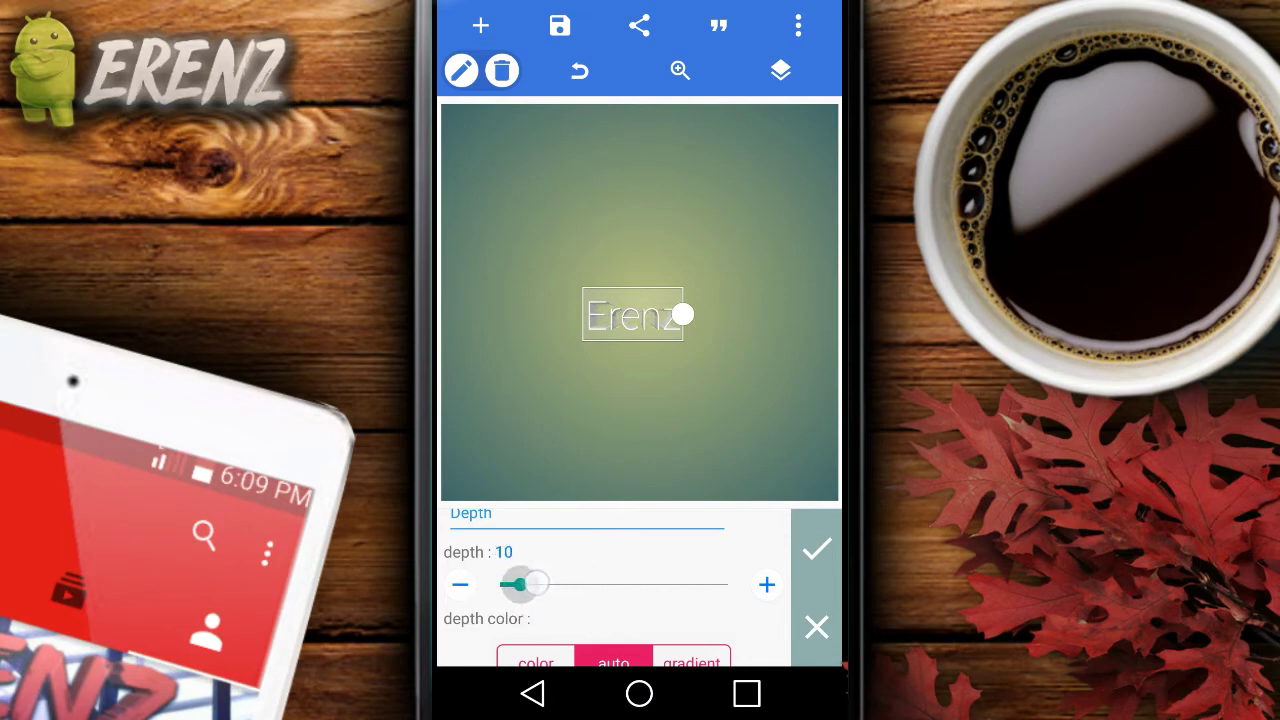
Step: Darken the 3D depth and tilt the text to about -28° y rotation
{"action": "left_click_drag", "start_coordinate": [717, 564], "coordinate": [717, 480]}
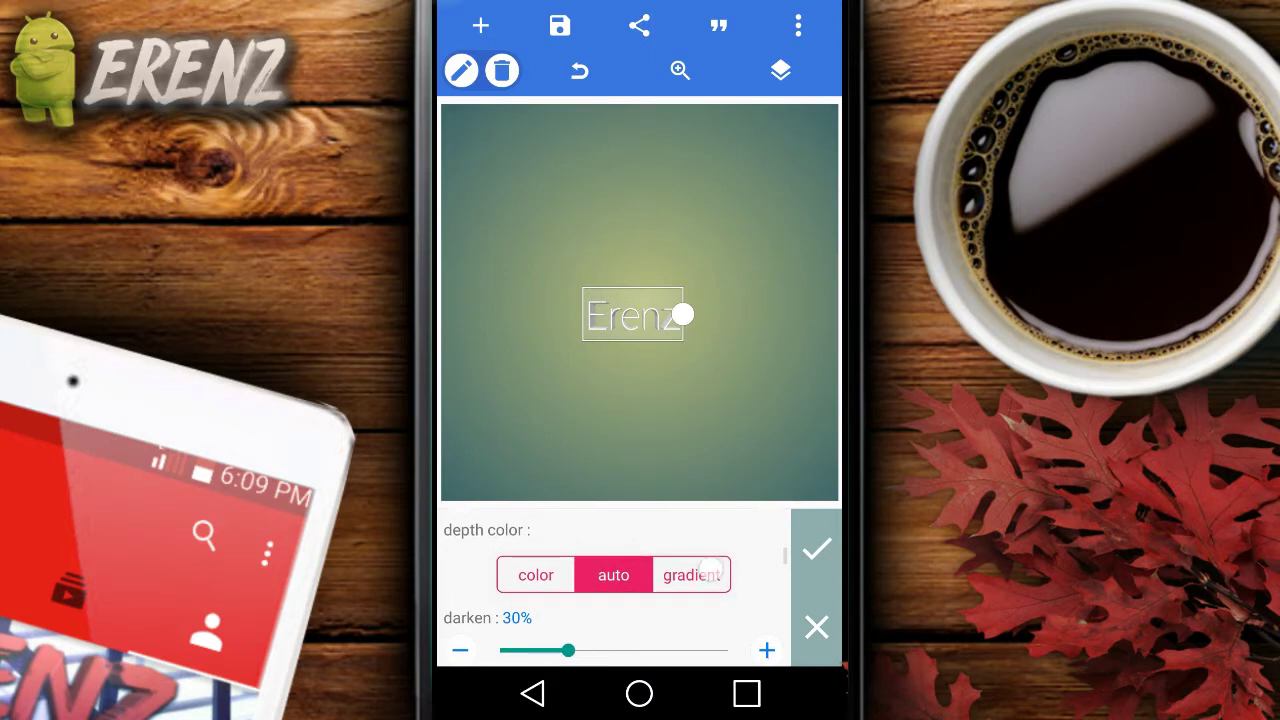
{"action": "left_click_drag", "start_coordinate": [720, 580], "coordinate": [720, 550]}
{"action": "left_click_drag", "start_coordinate": [569, 624], "coordinate": [638, 628]}
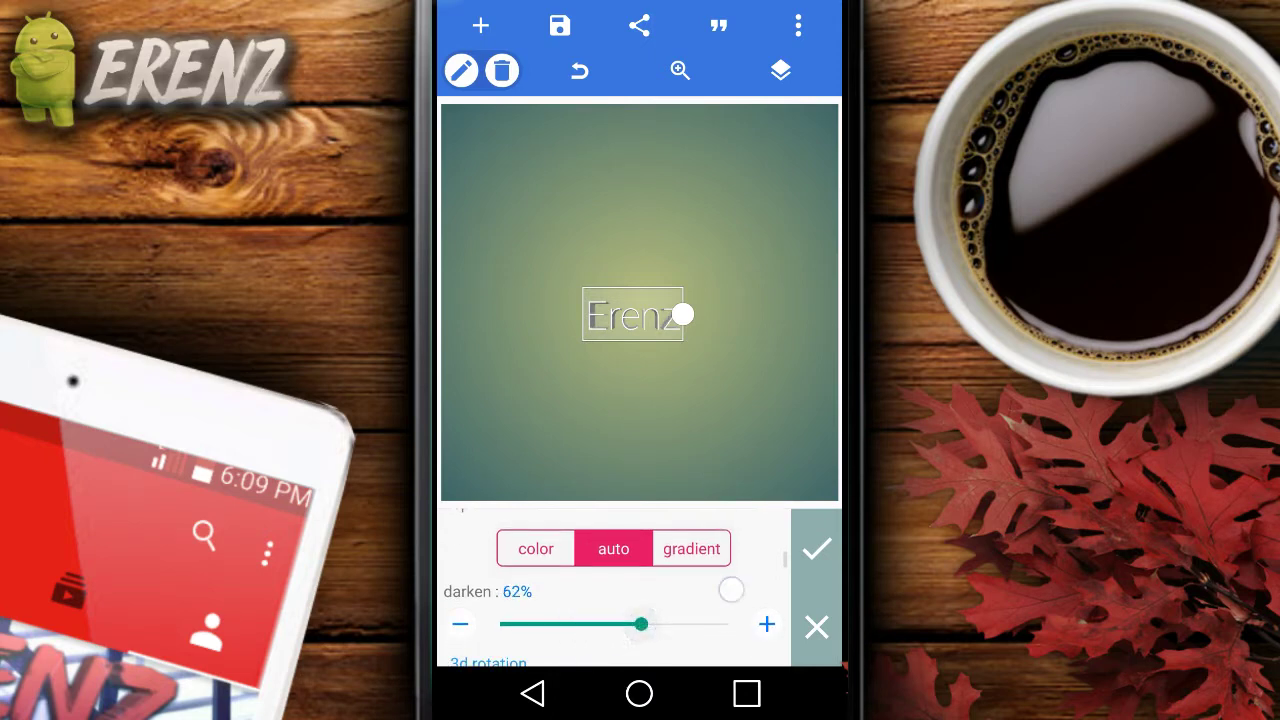
{"action": "left_click_drag", "start_coordinate": [731, 590], "coordinate": [711, 563]}
{"action": "mouse_move", "coordinate": [613, 617]}
{"action": "left_mouse_down"}
{"action": "mouse_move", "coordinate": [631, 614]}
{"action": "mouse_move", "coordinate": [590, 617]}
{"action": "left_mouse_up"}
{"action": "left_click_drag", "start_coordinate": [794, 590], "coordinate": [794, 505]}
{"action": "left_click_drag", "start_coordinate": [614, 604], "coordinate": [657, 604]}
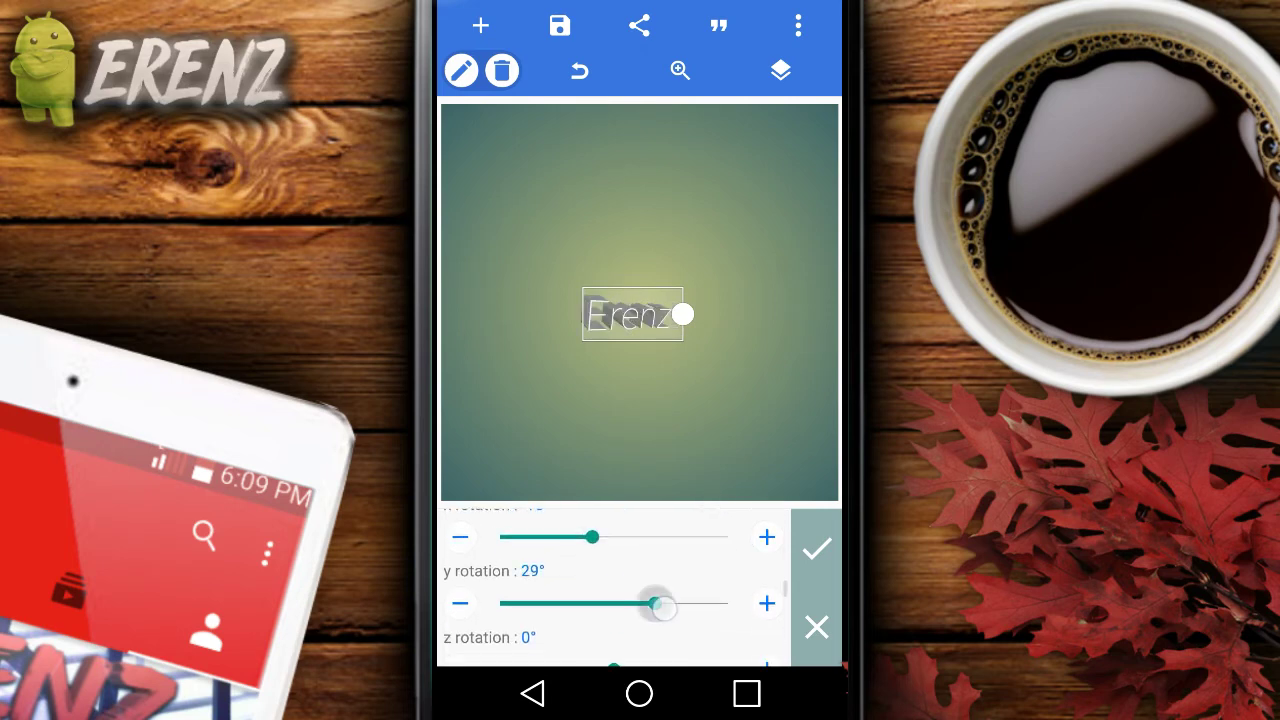
{"action": "mouse_move", "coordinate": [592, 537]}
{"action": "left_mouse_down"}
{"action": "mouse_move", "coordinate": [560, 536]}
{"action": "mouse_move", "coordinate": [651, 536]}
{"action": "mouse_move", "coordinate": [632, 537]}
{"action": "left_mouse_up"}
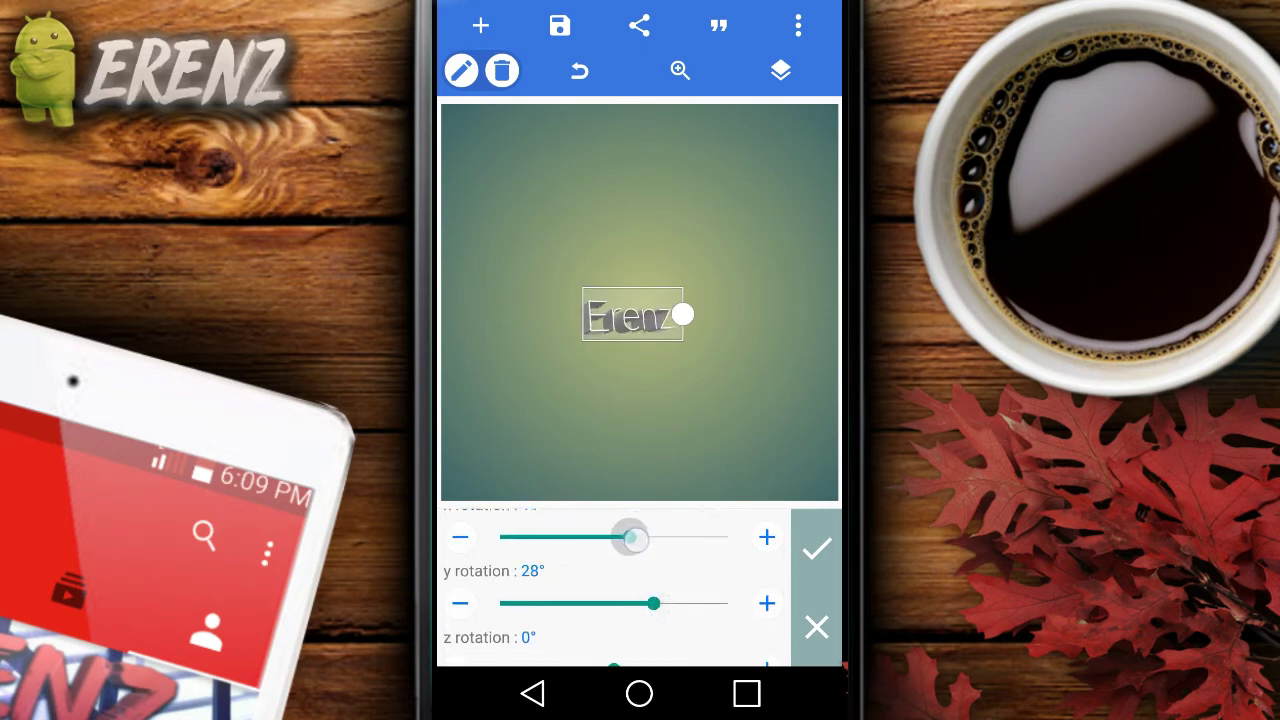
{"action": "mouse_move", "coordinate": [640, 604]}
{"action": "left_mouse_down"}
{"action": "mouse_move", "coordinate": [551, 603]}
{"action": "mouse_move", "coordinate": [574, 603]}
{"action": "left_mouse_up"}
{"action": "left_click", "coordinate": [816, 548]}
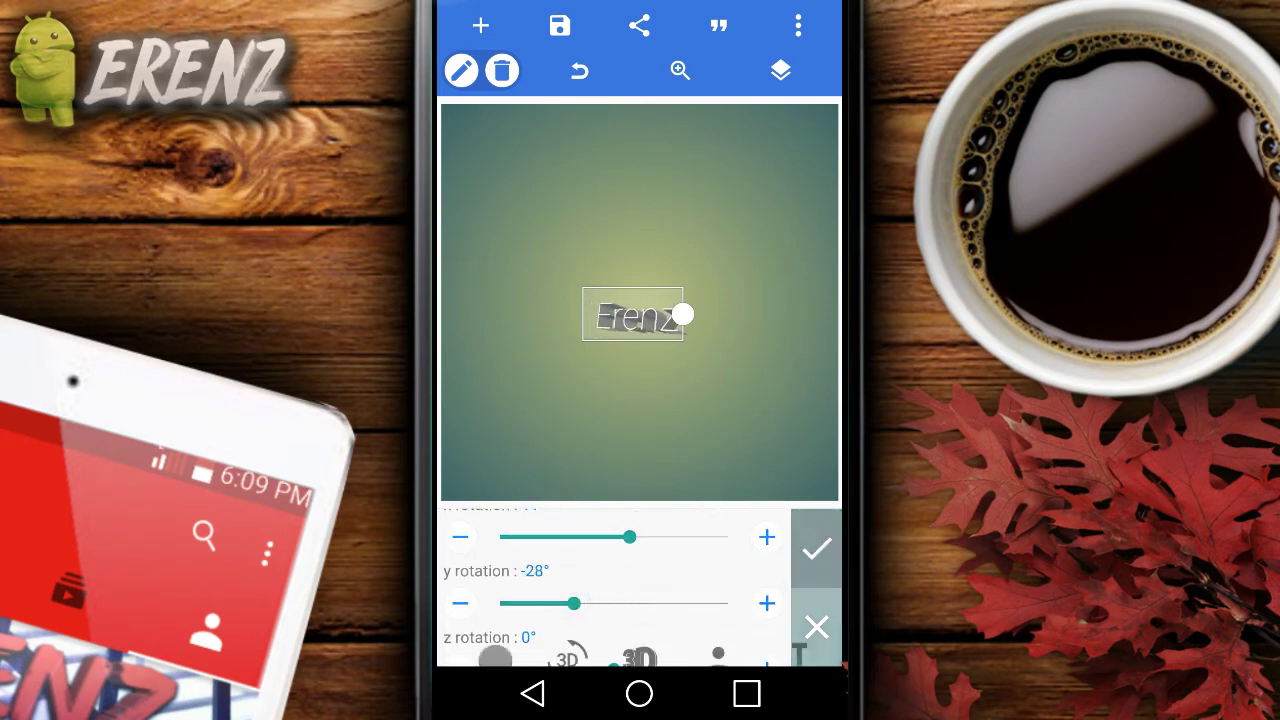
{"action": "left_click_drag", "start_coordinate": [670, 563], "coordinate": [745, 574]}
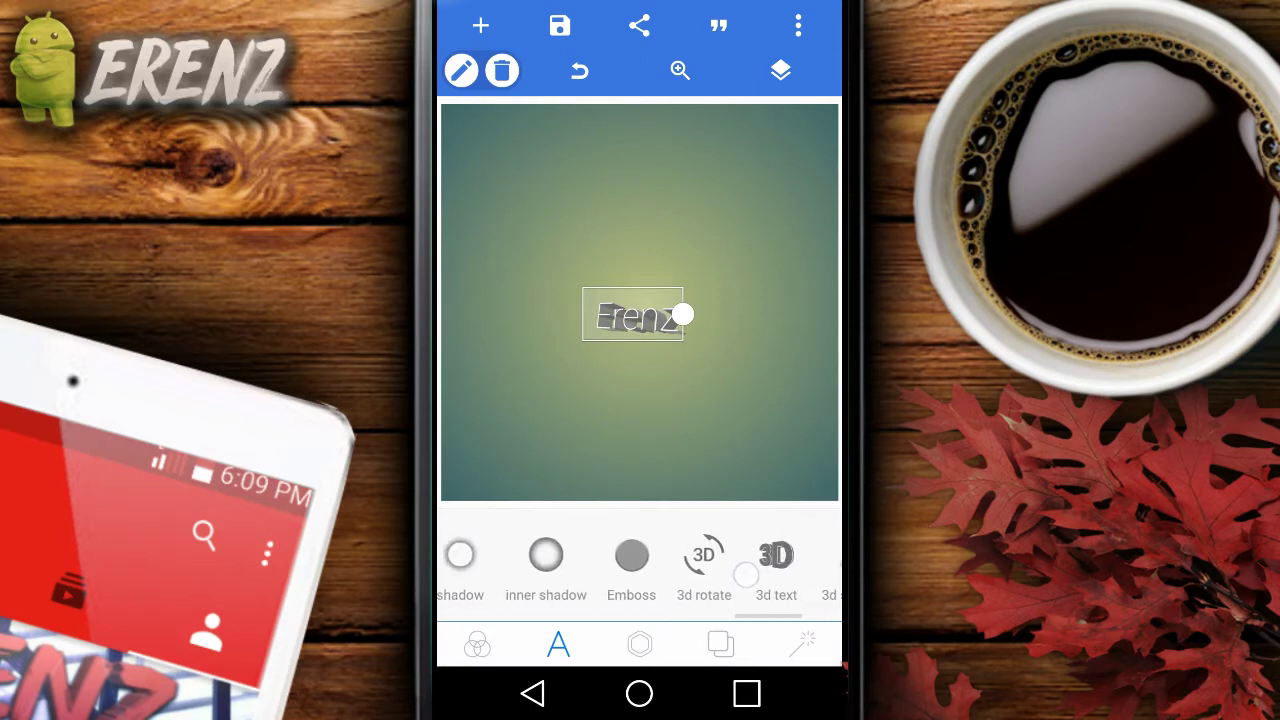
Step: Set ERENZ in a custom font from My Fonts and nudge it slightly down
{"action": "left_click_drag", "start_coordinate": [648, 575], "coordinate": [788, 575]}
{"action": "left_click_drag", "start_coordinate": [600, 570], "coordinate": [710, 570]}
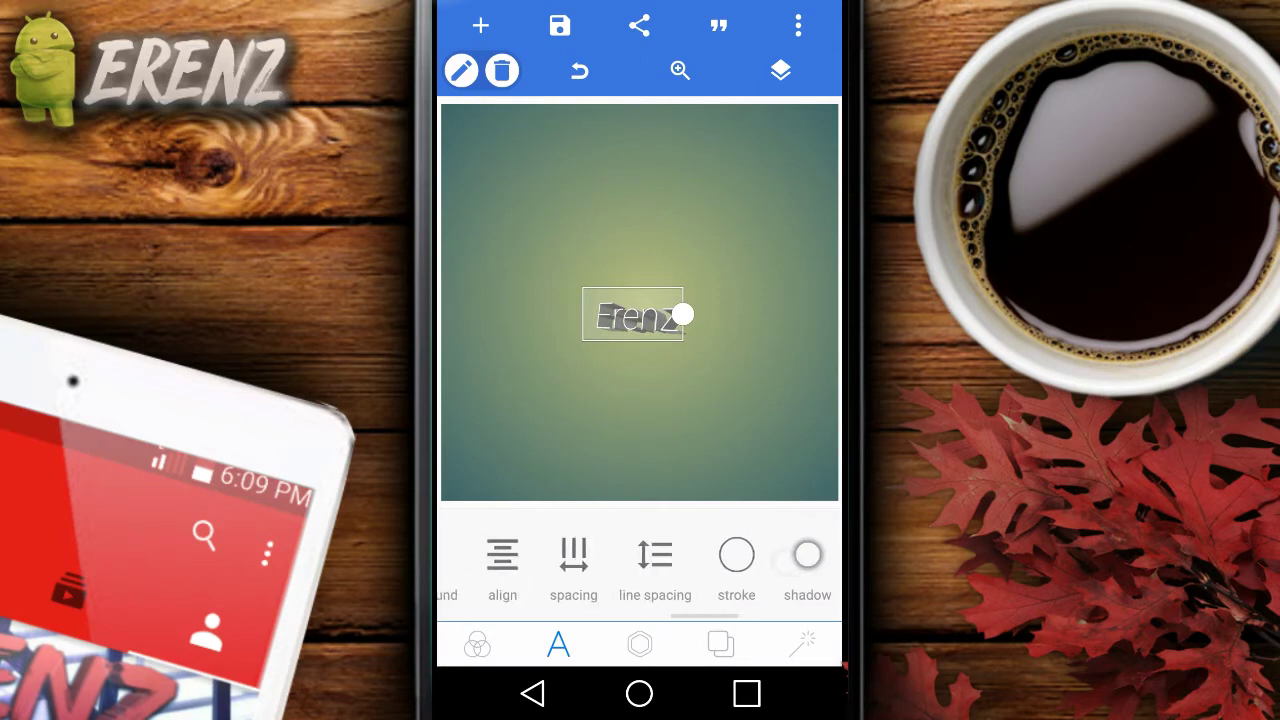
{"action": "left_click_drag", "start_coordinate": [560, 570], "coordinate": [800, 570]}
{"action": "left_click", "coordinate": [770, 556]}
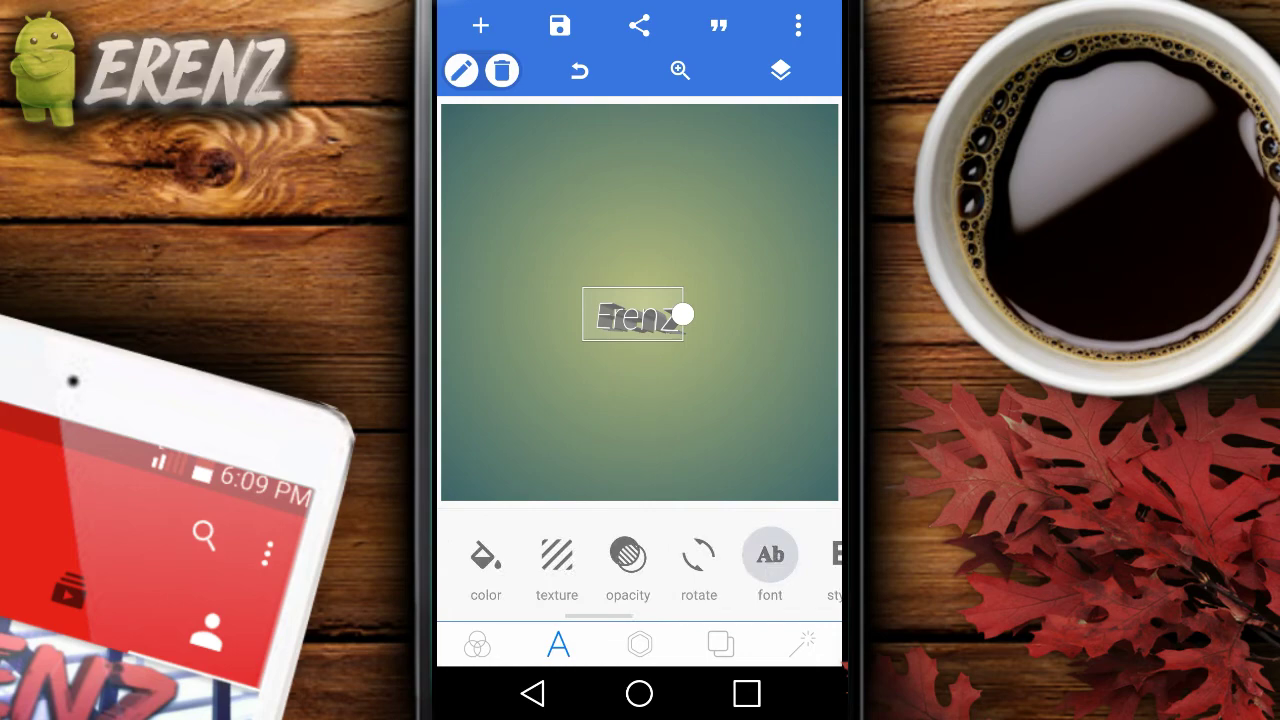
{"action": "left_click", "coordinate": [678, 101]}
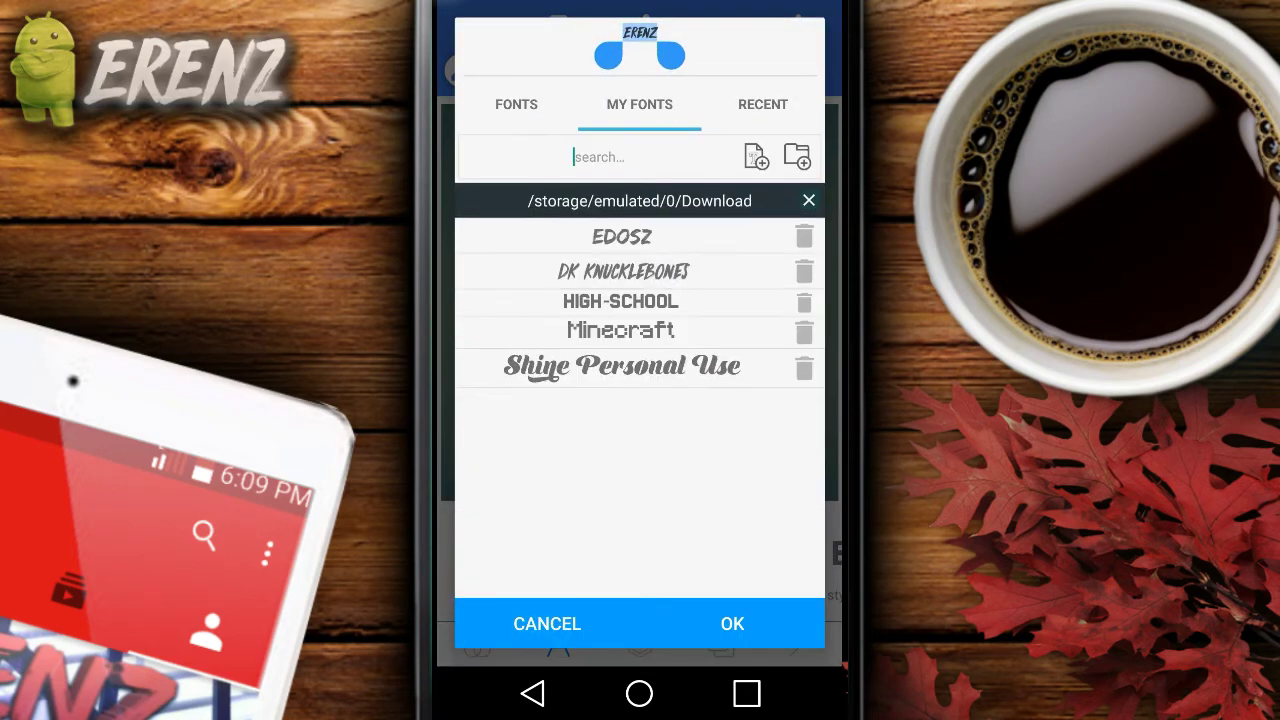
{"action": "left_click", "coordinate": [760, 606]}
{"action": "left_click_drag", "start_coordinate": [674, 306], "coordinate": [687, 340]}
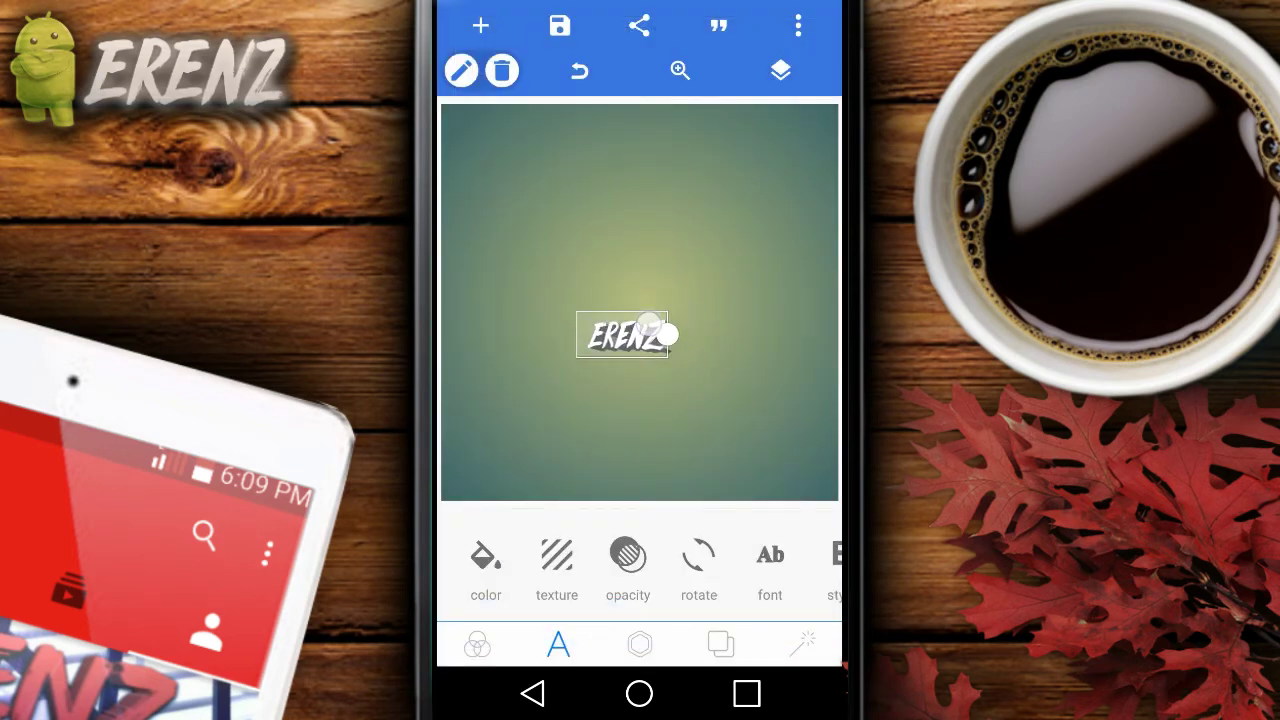
{"action": "mouse_move", "coordinate": [770, 560]}
{"action": "left_mouse_down"}
{"action": "mouse_move", "coordinate": [557, 560]}
{"action": "mouse_move", "coordinate": [613, 560]}
{"action": "left_mouse_up"}
Step: Give ERENZ a silver metallic gradient fill
{"action": "left_click_drag", "start_coordinate": [641, 338], "coordinate": [617, 333]}
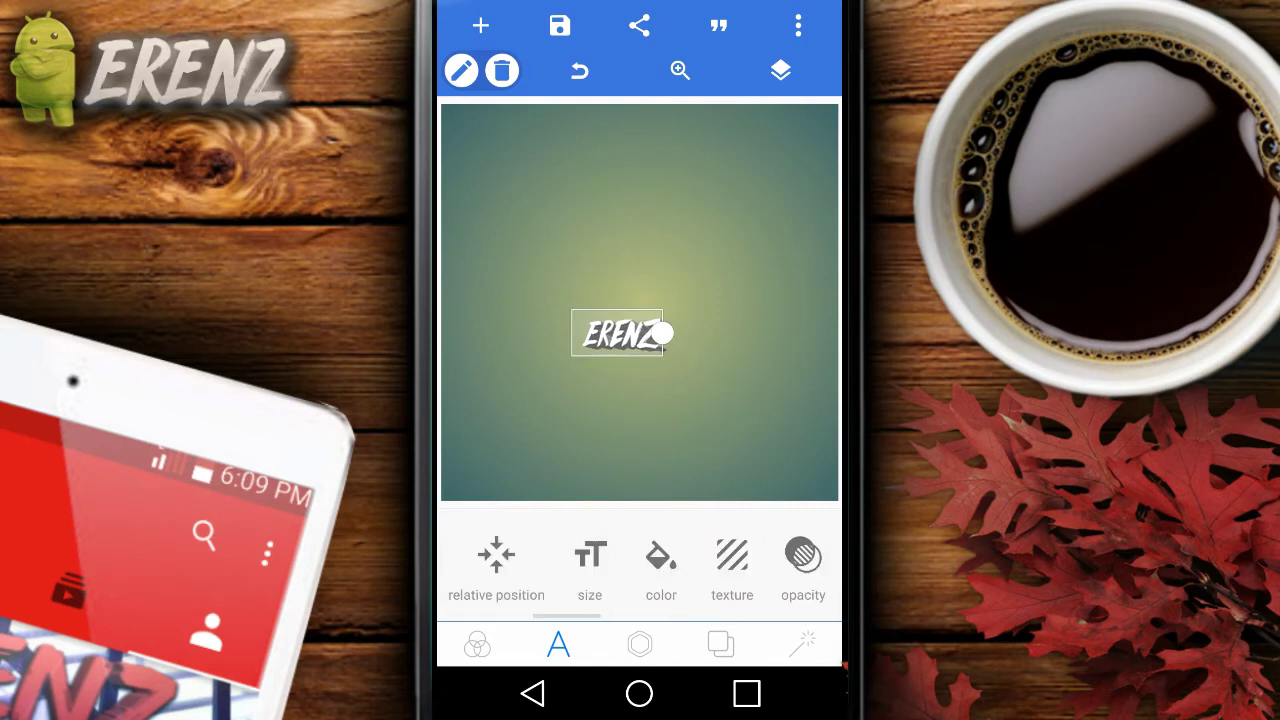
{"action": "left_click", "coordinate": [660, 560]}
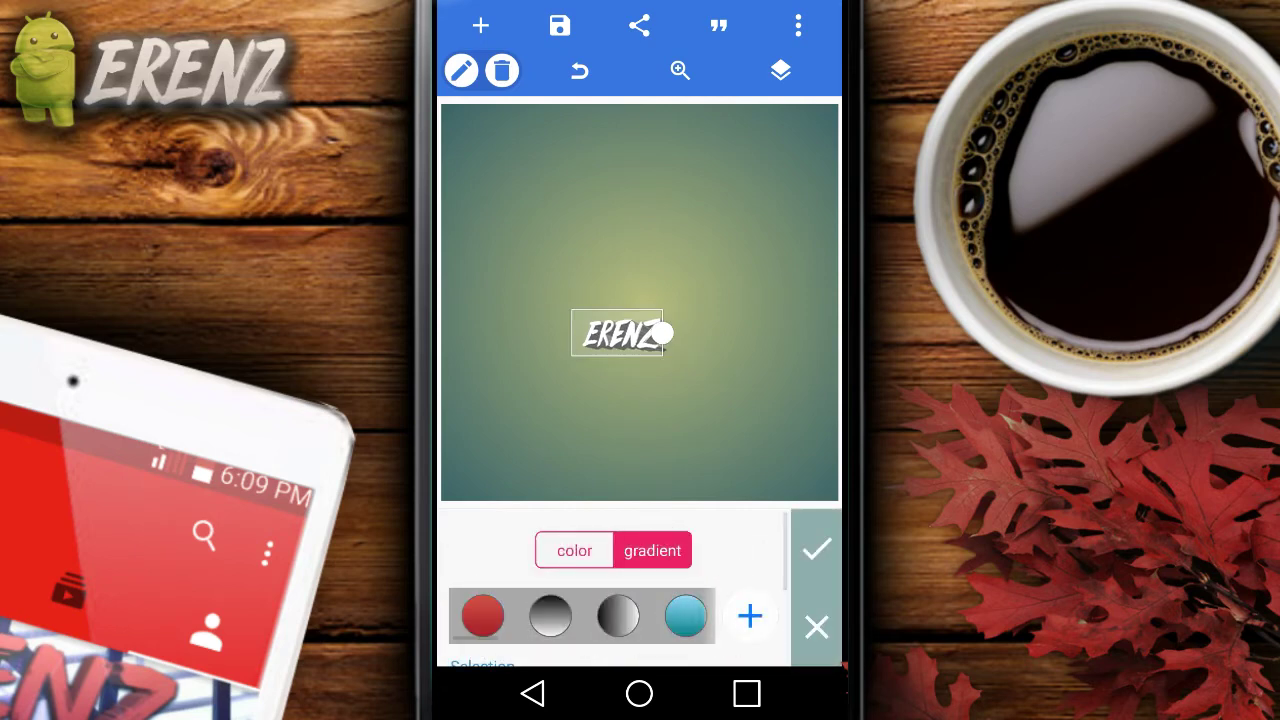
{"action": "left_click", "coordinate": [550, 616]}
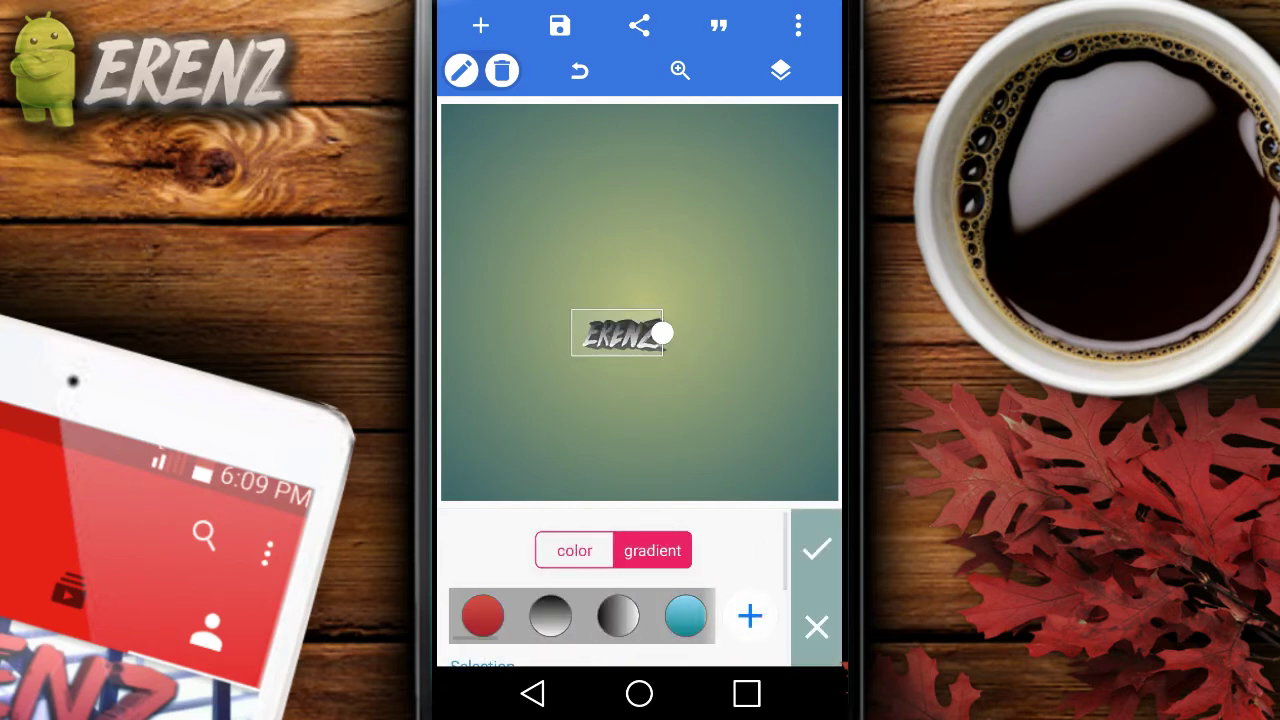
{"action": "left_click", "coordinate": [618, 616]}
{"action": "mouse_move", "coordinate": [640, 616]}
{"action": "left_mouse_down"}
{"action": "mouse_move", "coordinate": [550, 616]}
{"action": "mouse_move", "coordinate": [640, 616]}
{"action": "mouse_move", "coordinate": [610, 490]}
{"action": "left_mouse_up"}
{"action": "left_click", "coordinate": [550, 616]}
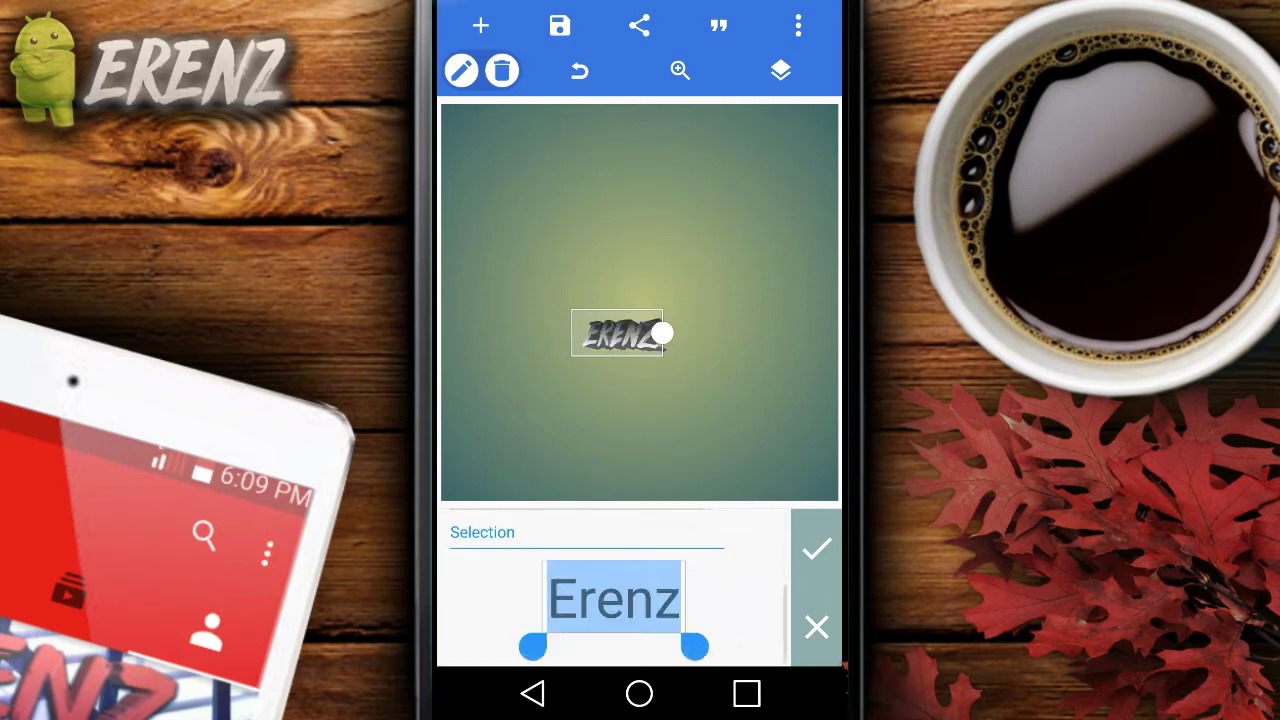
{"action": "left_click", "coordinate": [816, 548]}
Step: Add an inner shadow with blur radius 3 to ERENZ
{"action": "left_click_drag", "start_coordinate": [780, 560], "coordinate": [560, 560]}
{"action": "left_click_drag", "start_coordinate": [783, 580], "coordinate": [505, 580]}
{"action": "left_click", "coordinate": [594, 555]}
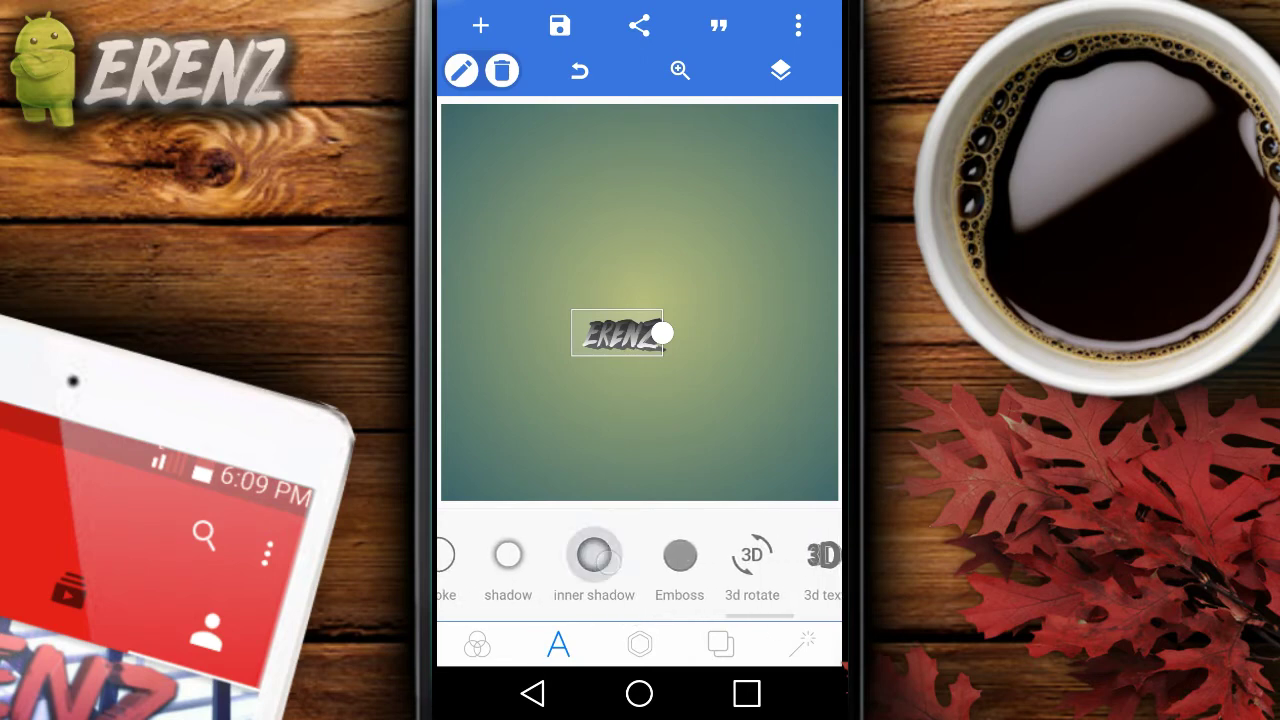
{"action": "left_click", "coordinate": [647, 591]}
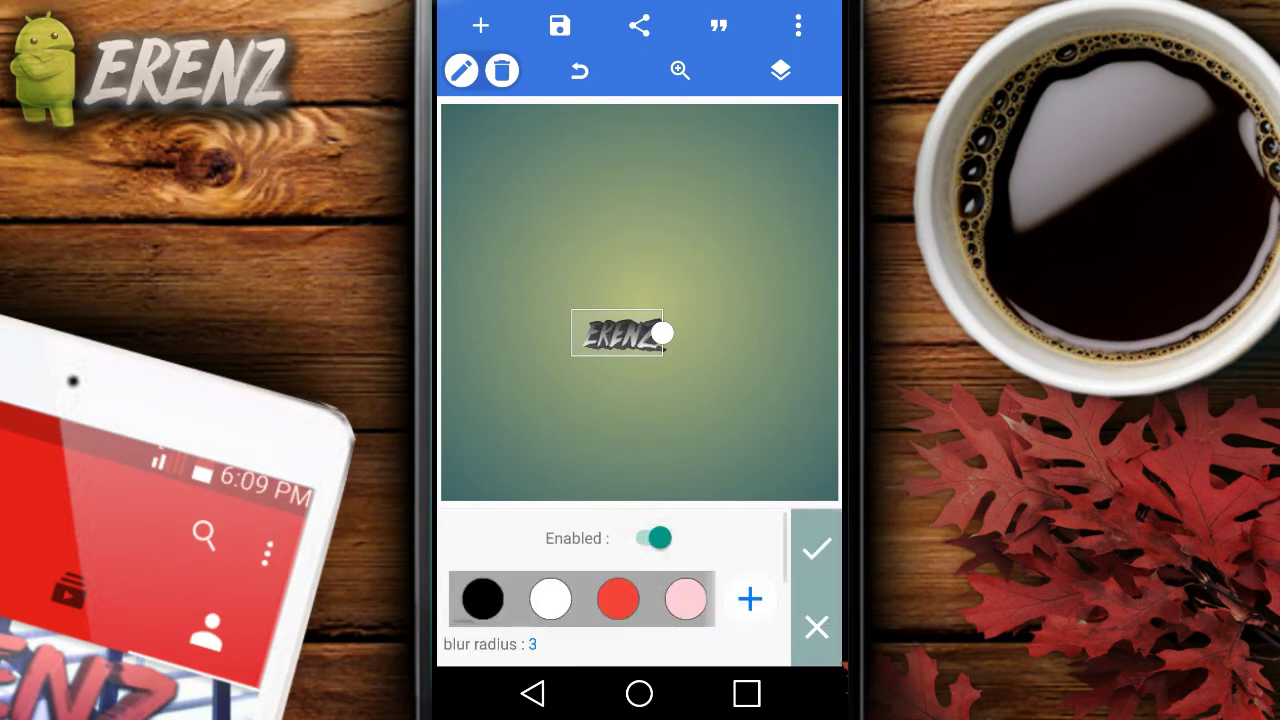
{"action": "left_click", "coordinate": [816, 548]}
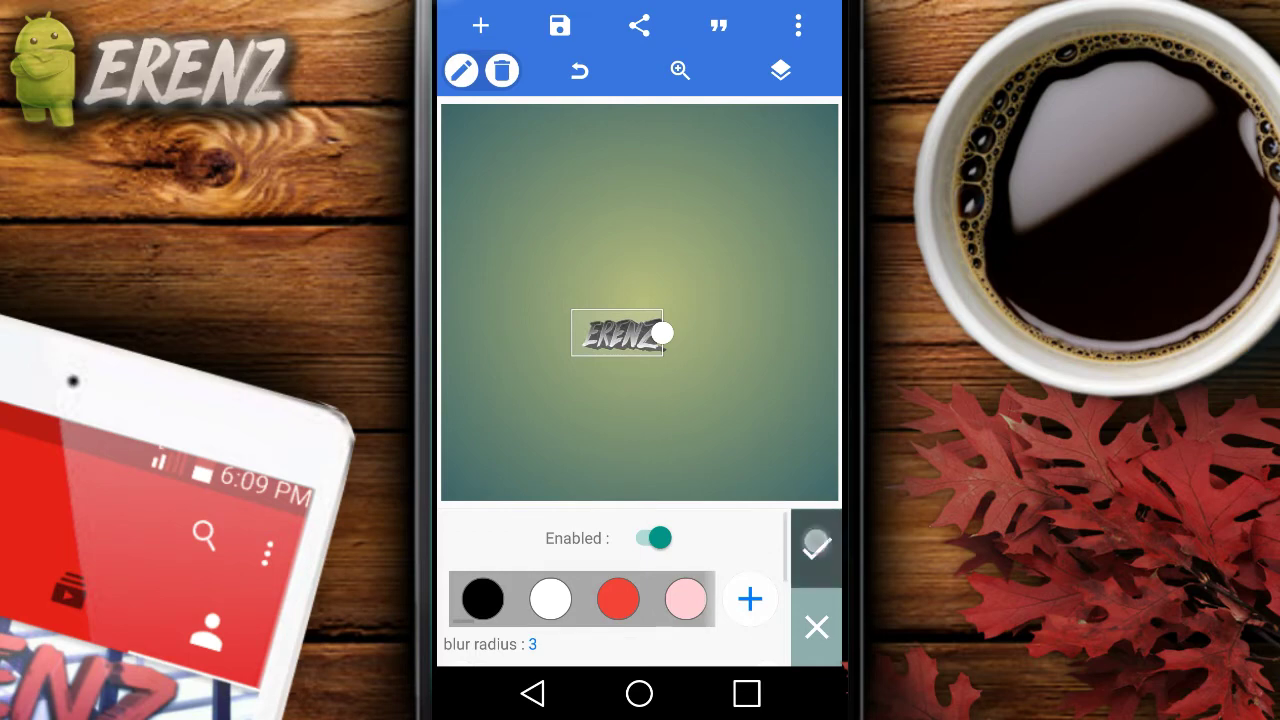
Step: Apply the 3D text effect to ERENZ
{"action": "left_click_drag", "start_coordinate": [700, 555], "coordinate": [590, 555]}
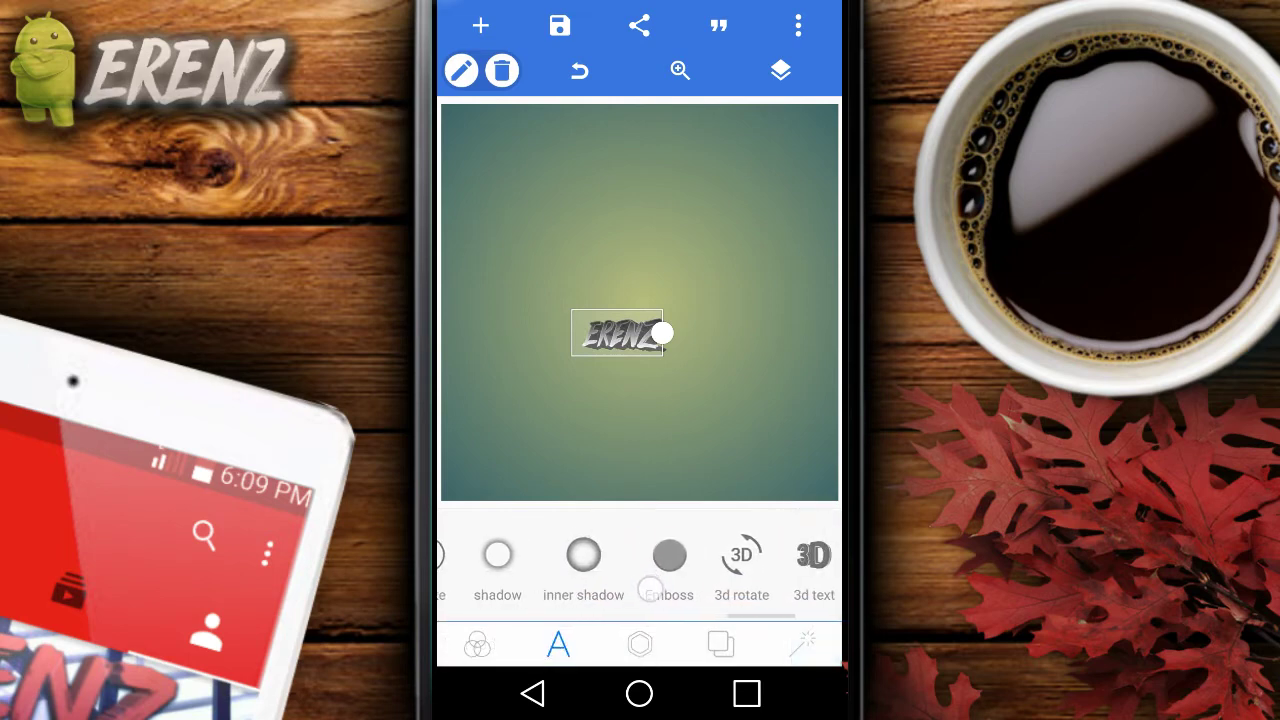
{"action": "left_click", "coordinate": [782, 555]}
{"action": "left_click_drag", "start_coordinate": [707, 604], "coordinate": [707, 486]}
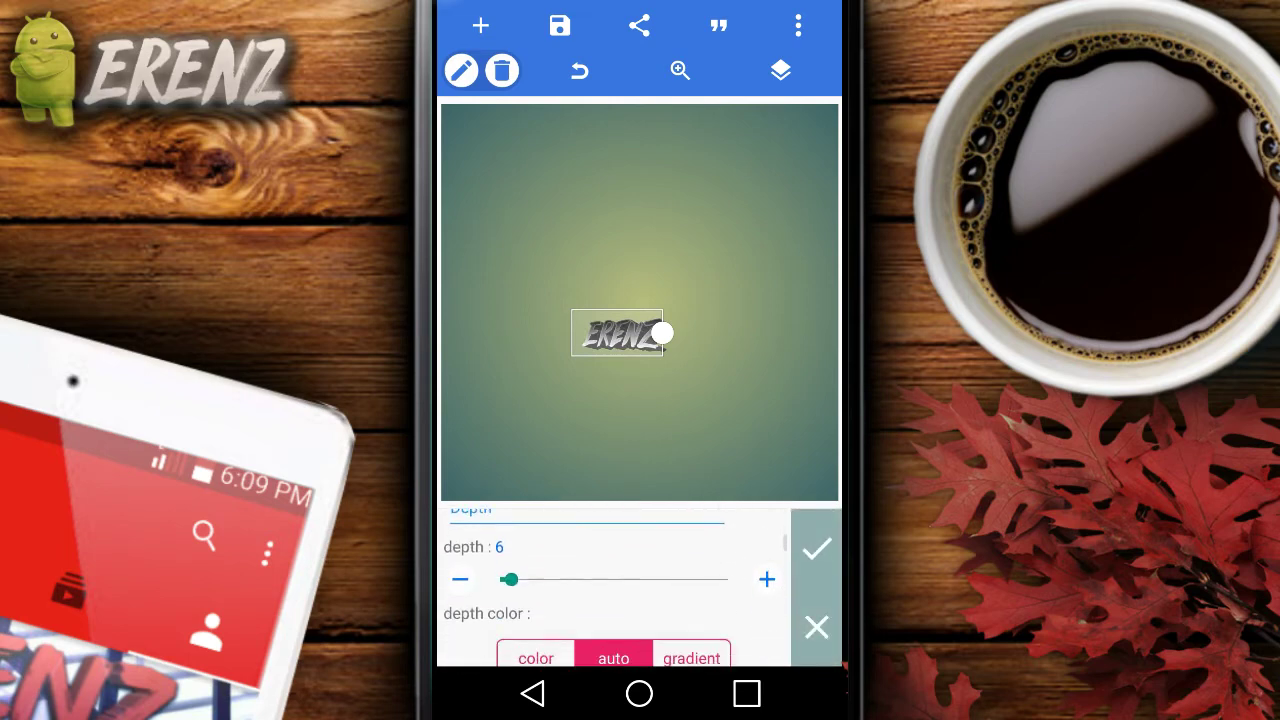
{"action": "left_click", "coordinate": [816, 548]}
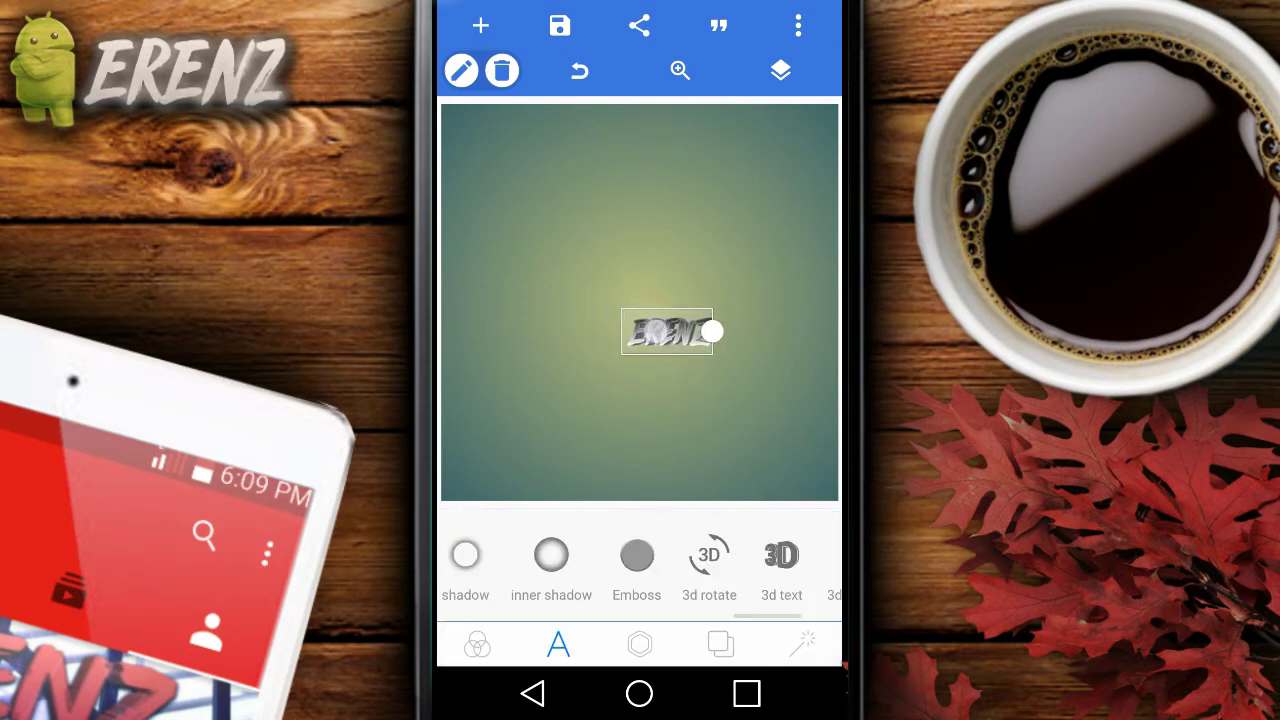
Step: Enlarge ERENZ to size 245 and move it toward the canvas centre
{"action": "left_click_drag", "start_coordinate": [600, 560], "coordinate": [810, 560]}
{"action": "left_click_drag", "start_coordinate": [460, 565], "coordinate": [800, 565]}
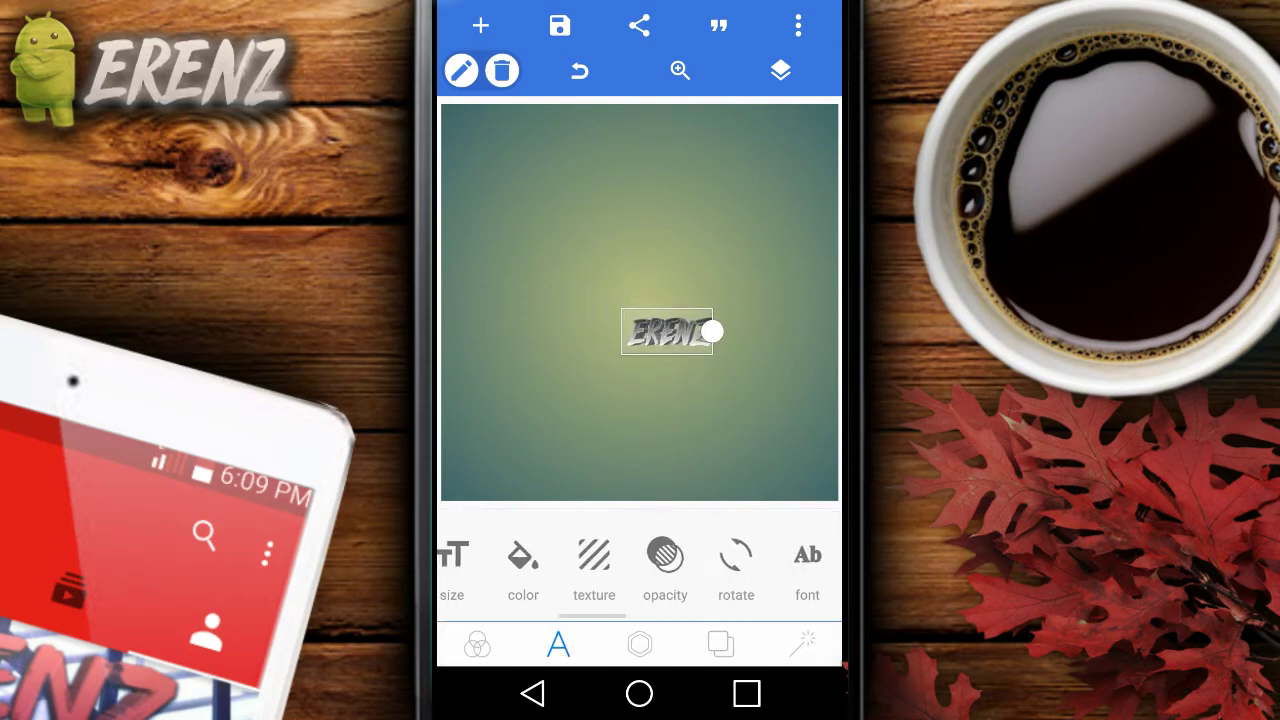
{"action": "left_click", "coordinate": [526, 555]}
{"action": "mouse_move", "coordinate": [573, 602]}
{"action": "left_mouse_down"}
{"action": "mouse_move", "coordinate": [609, 614]}
{"action": "mouse_move", "coordinate": [623, 601]}
{"action": "left_mouse_up"}
{"action": "left_click_drag", "start_coordinate": [728, 382], "coordinate": [648, 342]}
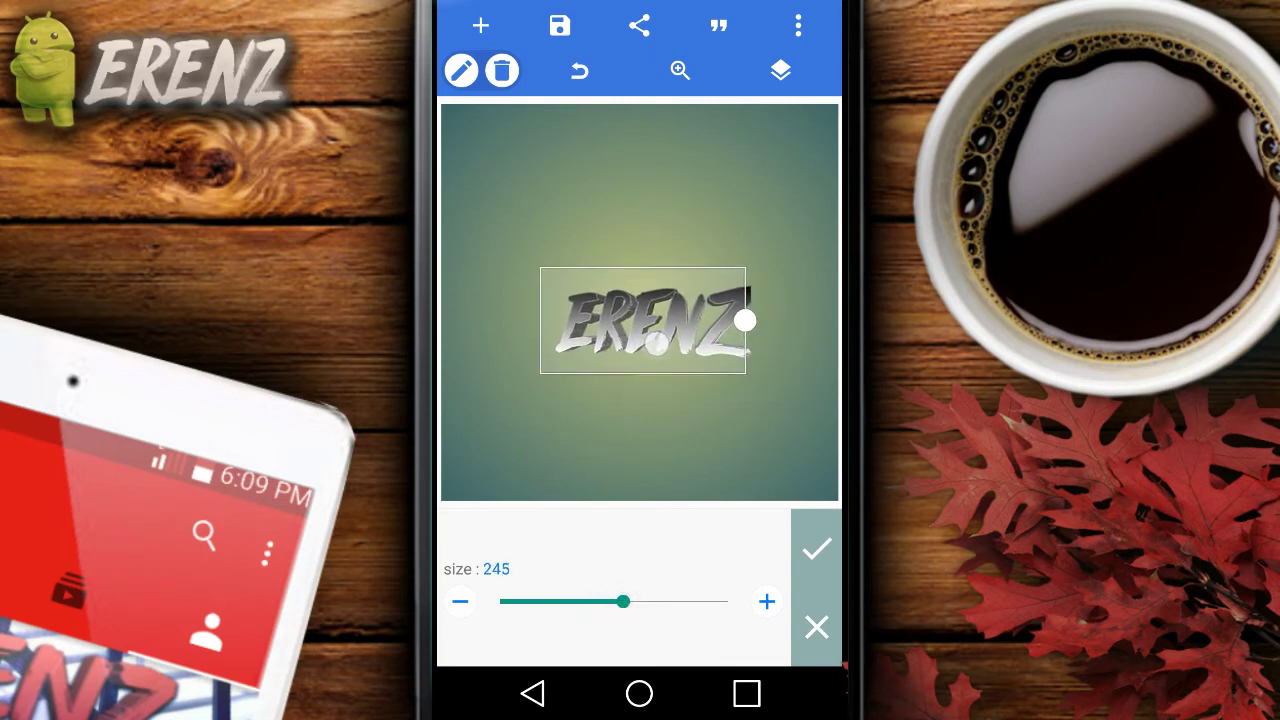
{"action": "left_click", "coordinate": [816, 548]}
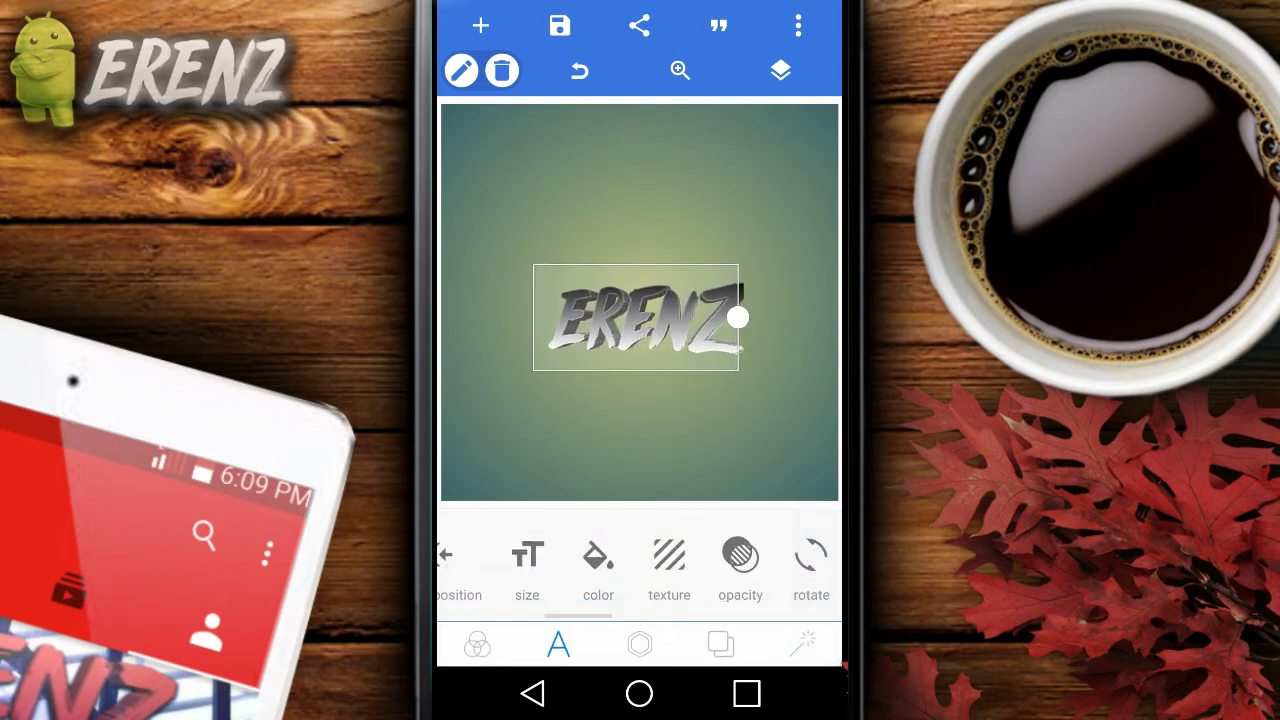
Step: Make the background transparent, save ERENZ to the gallery as PNG, and return home
{"action": "left_click", "coordinate": [720, 644]}
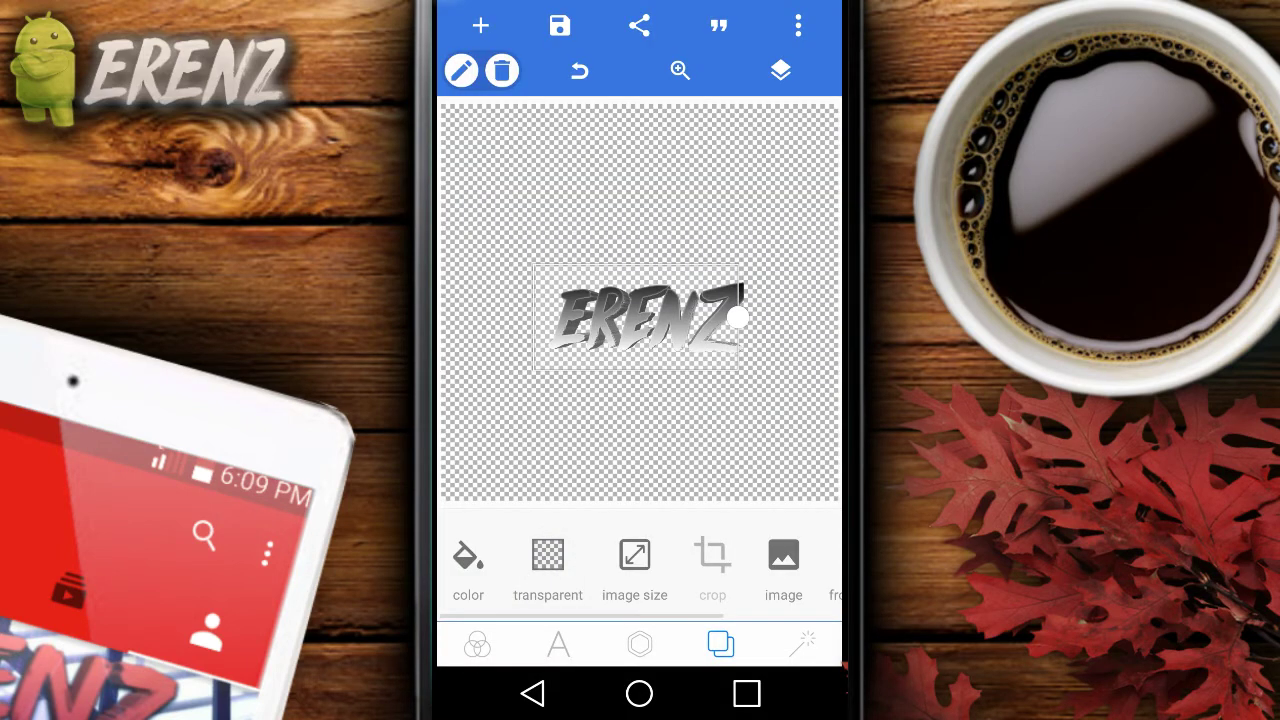
{"action": "left_click", "coordinate": [559, 25]}
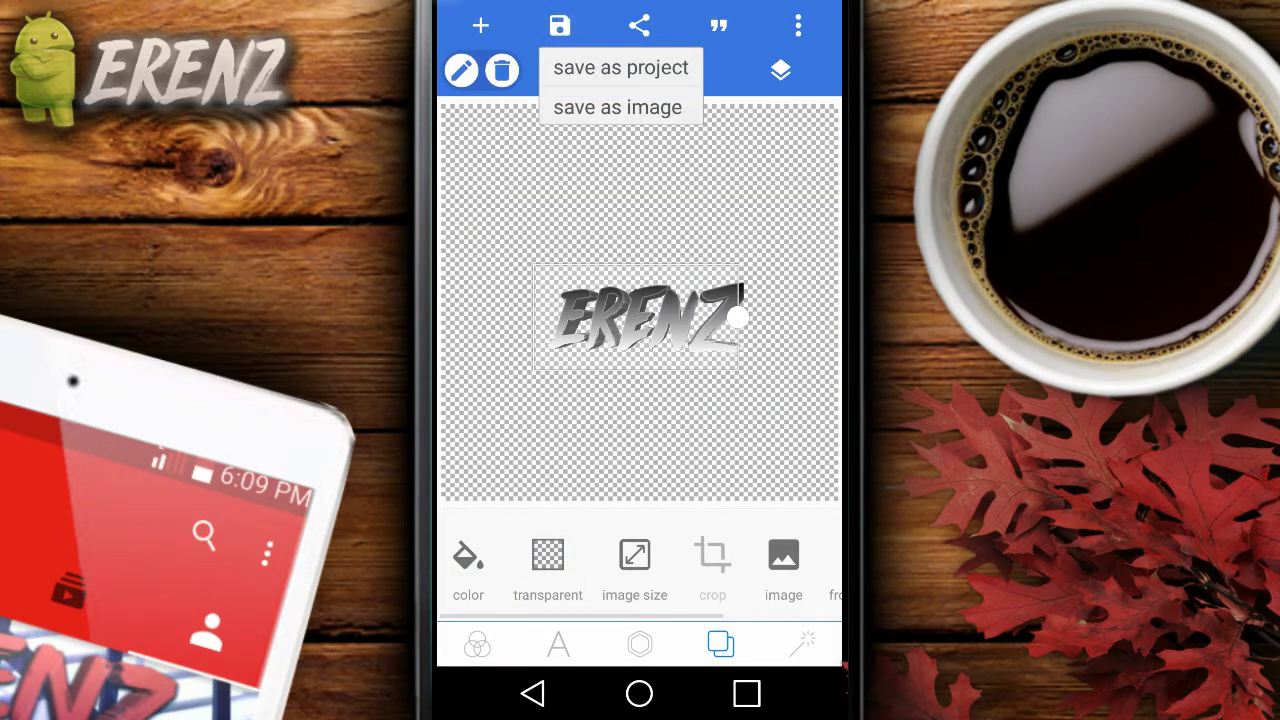
{"action": "left_click", "coordinate": [618, 107]}
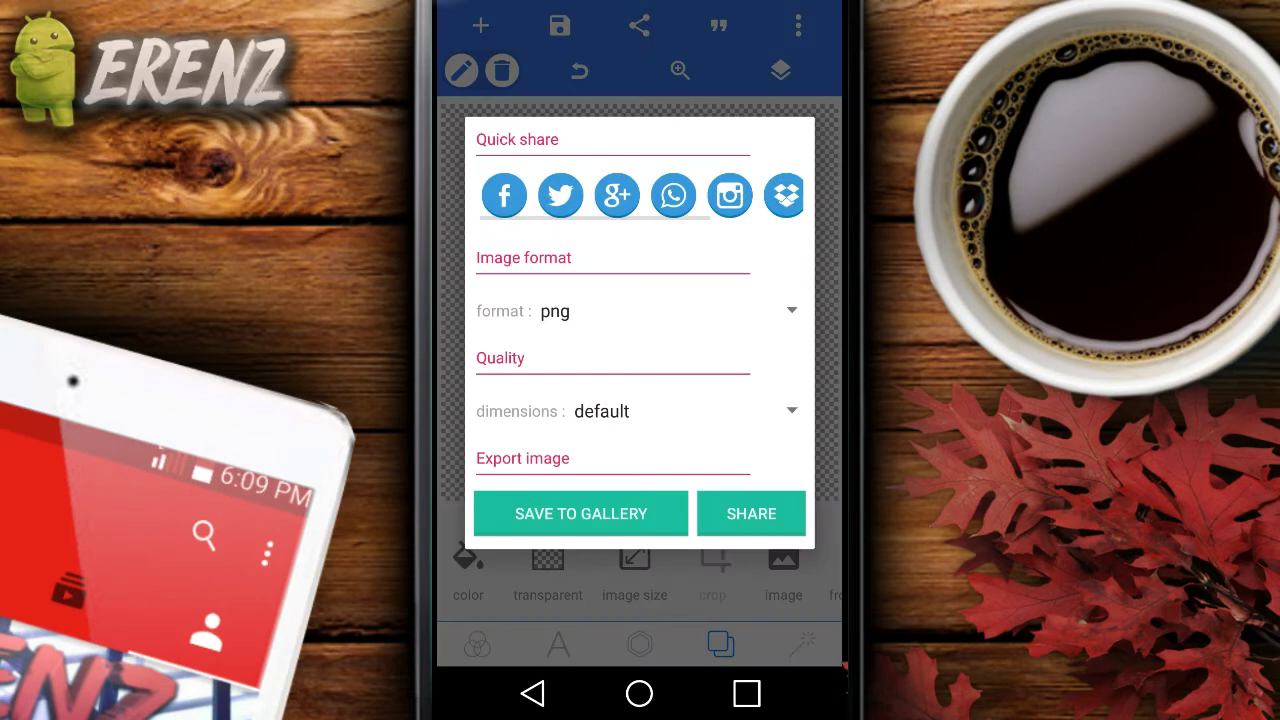
{"action": "left_click", "coordinate": [660, 315]}
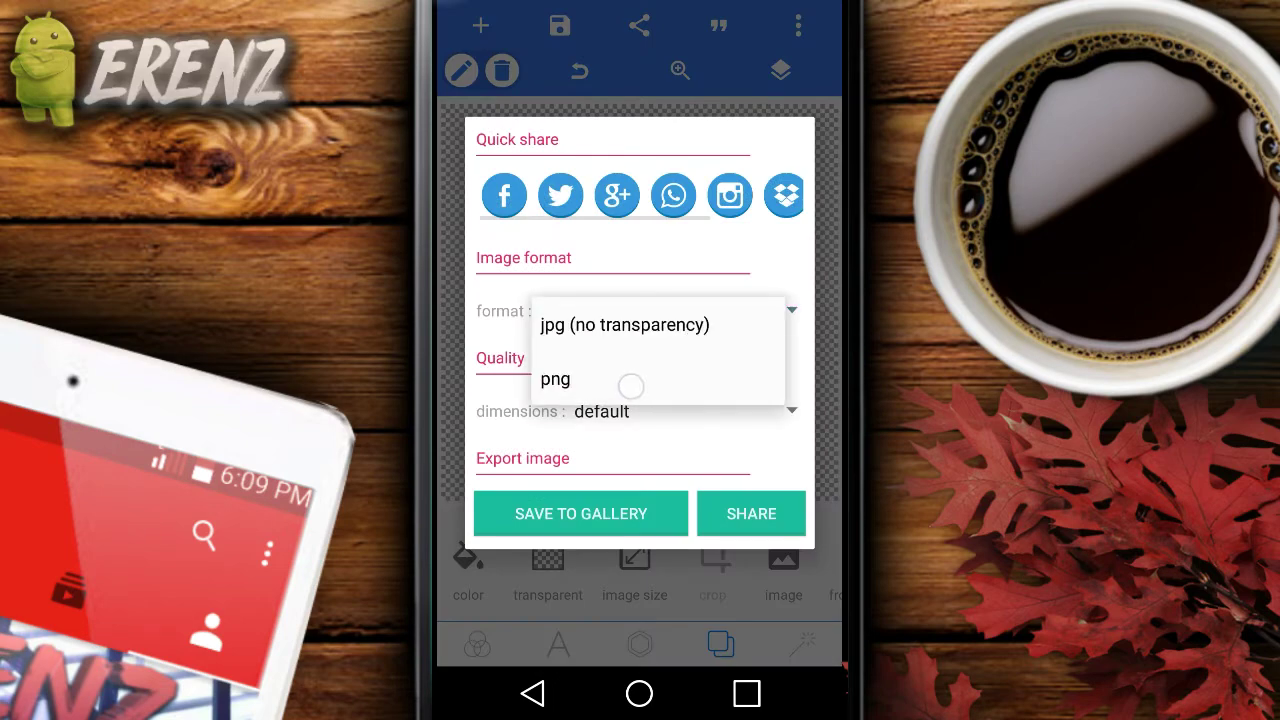
{"action": "left_click", "coordinate": [631, 386]}
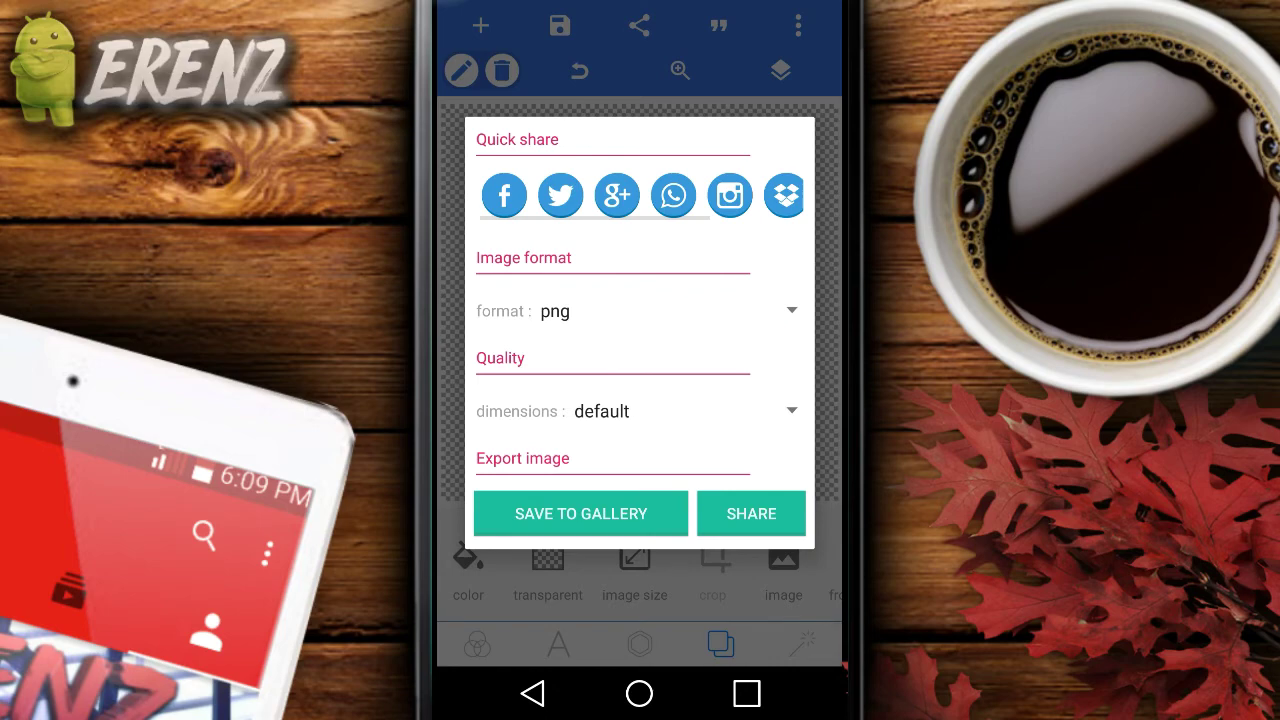
{"action": "left_click", "coordinate": [528, 511]}
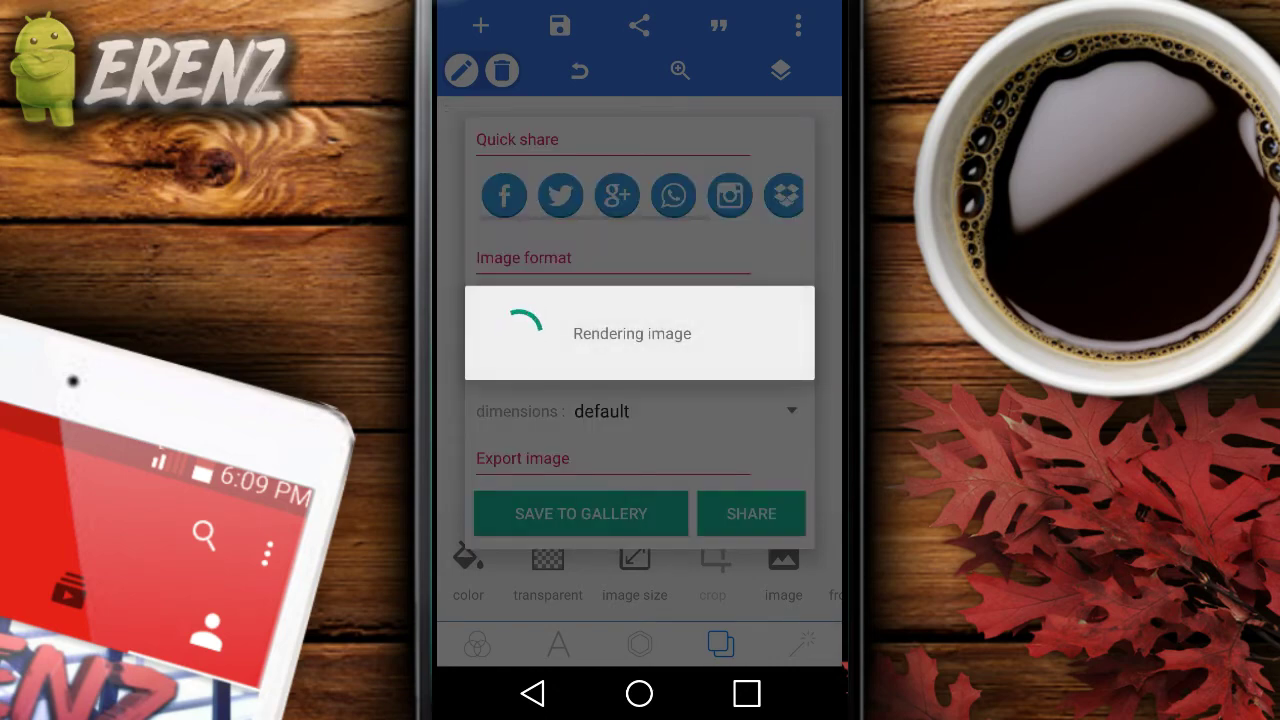
{"action": "left_click", "coordinate": [639, 693]}
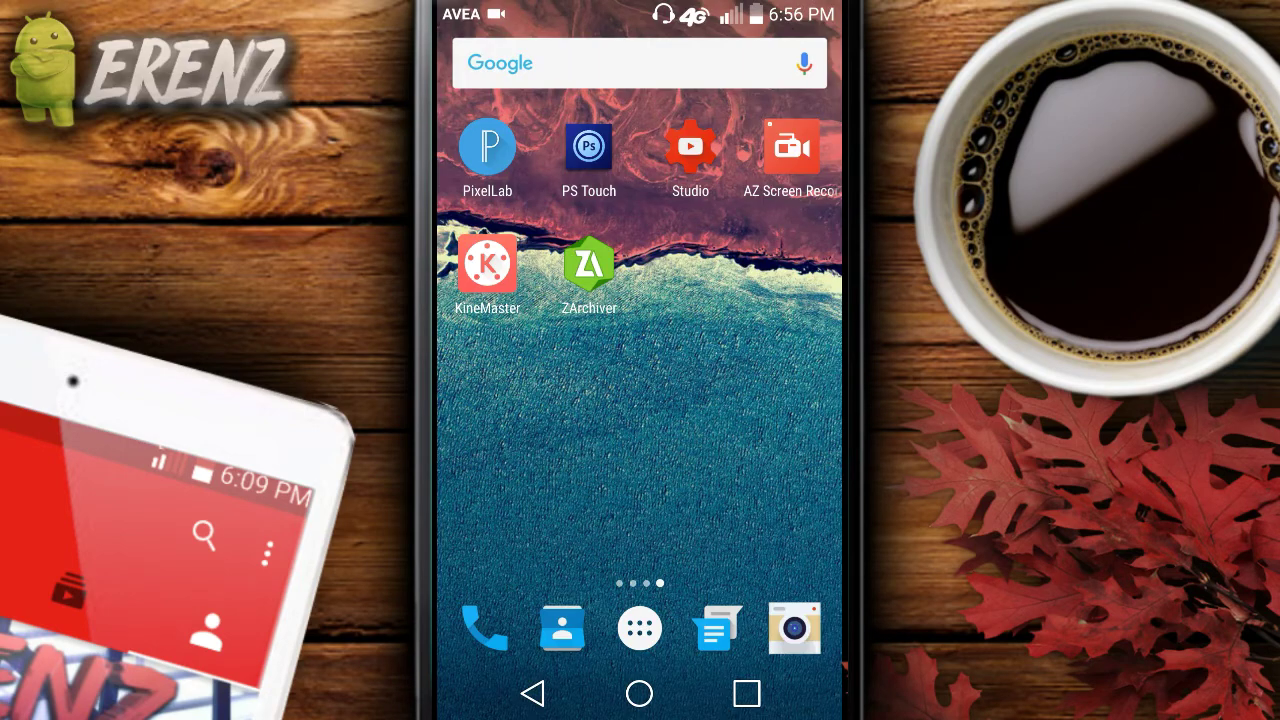
Step: Launch Photoshop Touch and start a new blank document
{"action": "left_click", "coordinate": [560, 150]}
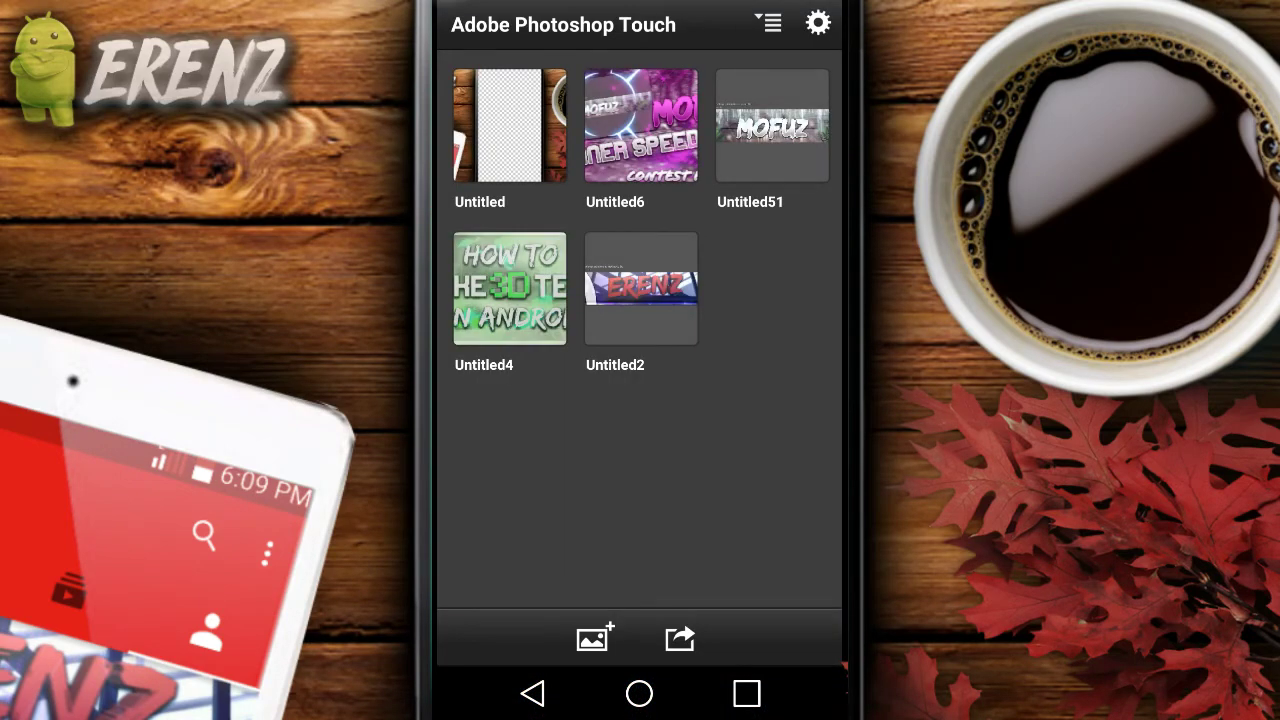
{"action": "left_click", "coordinate": [594, 638]}
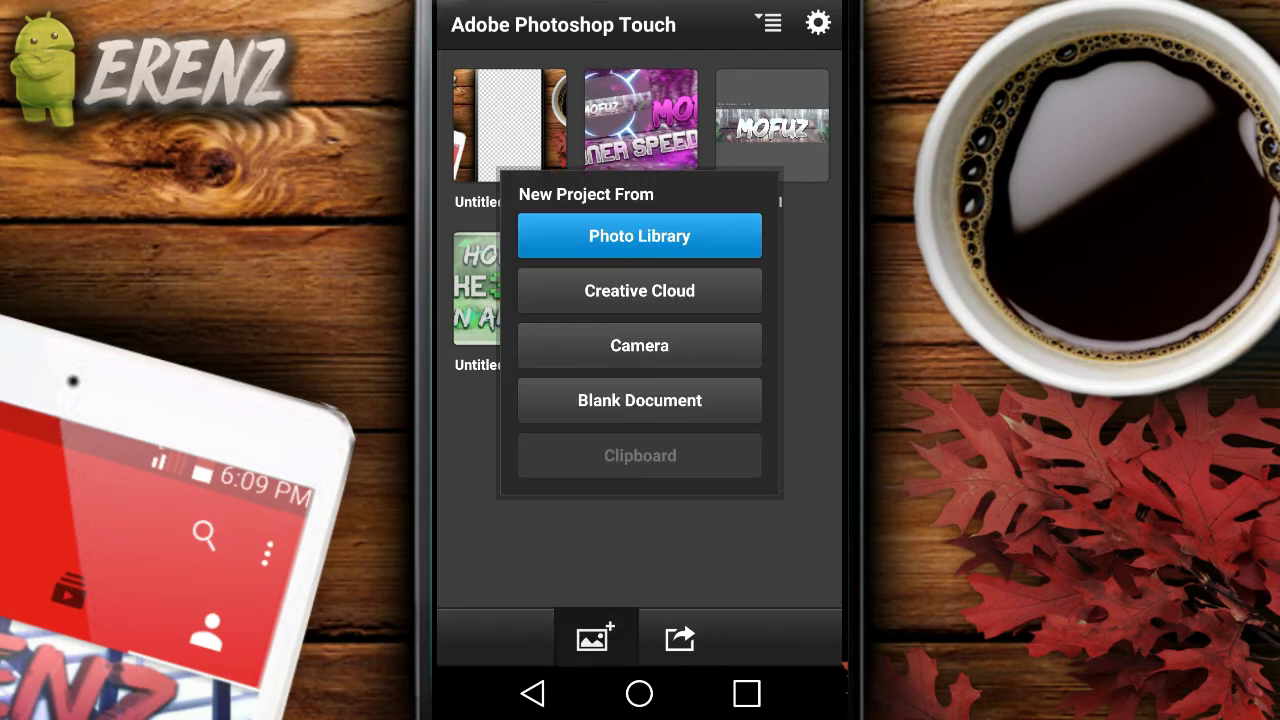
{"action": "left_click", "coordinate": [640, 400]}
Step: Set the canvas to 1280 × 720 and create the project
{"action": "left_click", "coordinate": [588, 457]}
{"action": "left_click", "coordinate": [640, 457]}
{"action": "left_click", "coordinate": [640, 357]}
{"action": "left_click", "coordinate": [614, 508]}
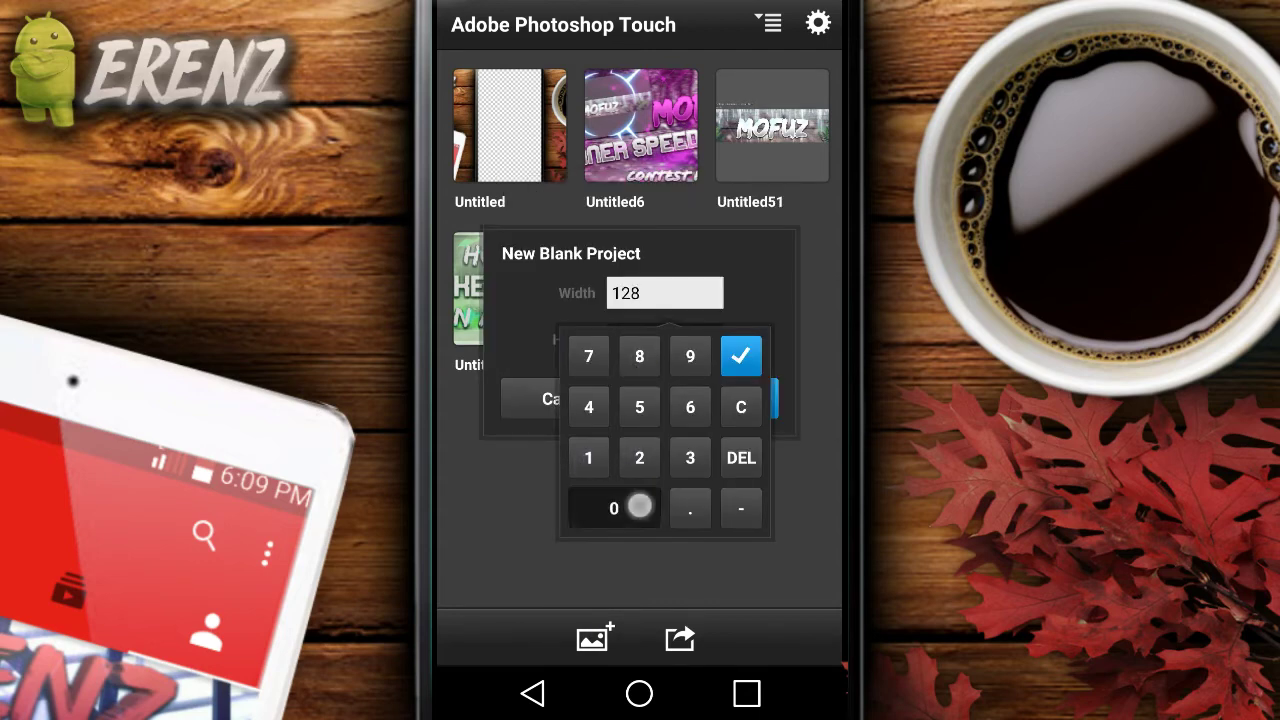
{"action": "left_click", "coordinate": [750, 354]}
{"action": "left_click", "coordinate": [680, 345]}
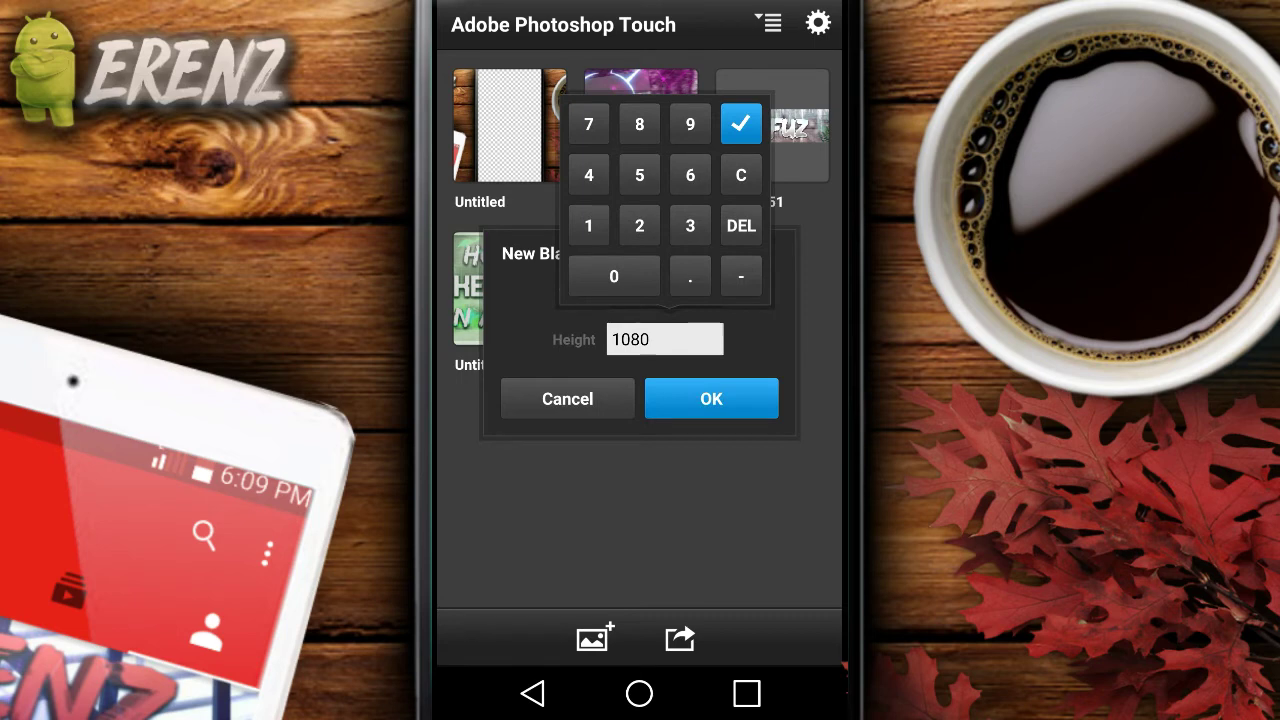
{"action": "left_click", "coordinate": [614, 276]}
{"action": "left_click", "coordinate": [740, 124]}
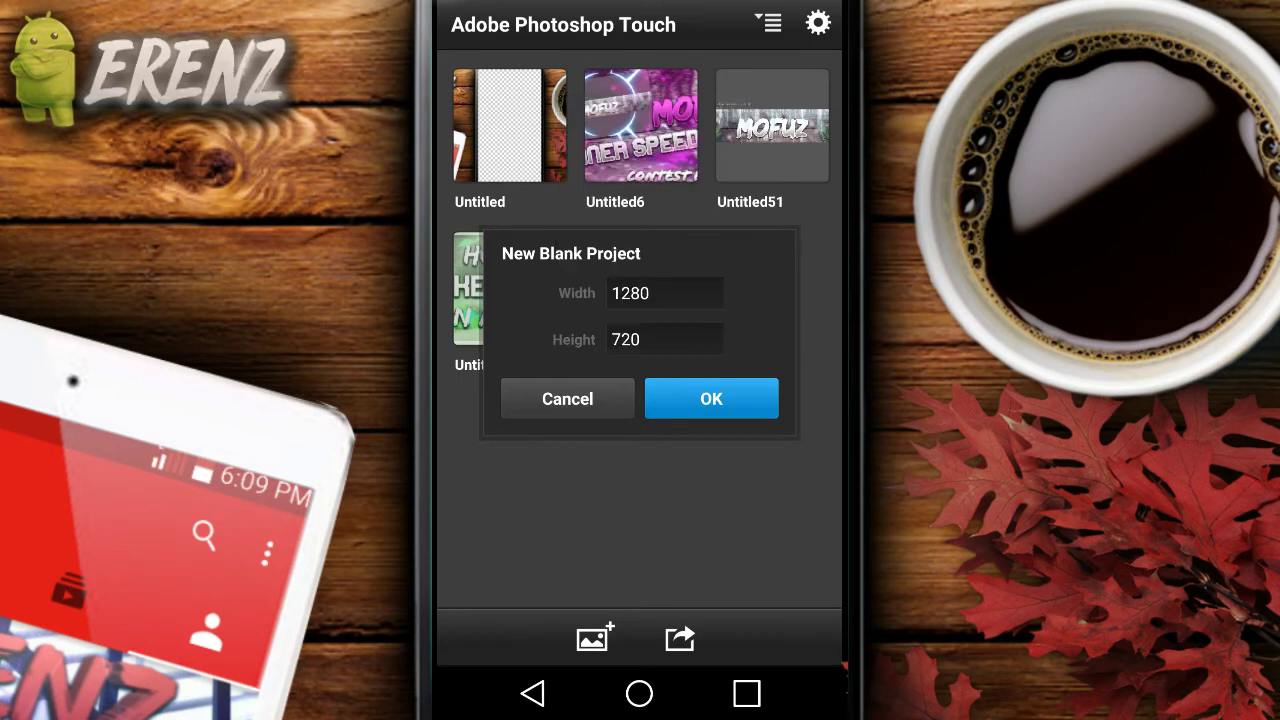
{"action": "left_click", "coordinate": [711, 399]}
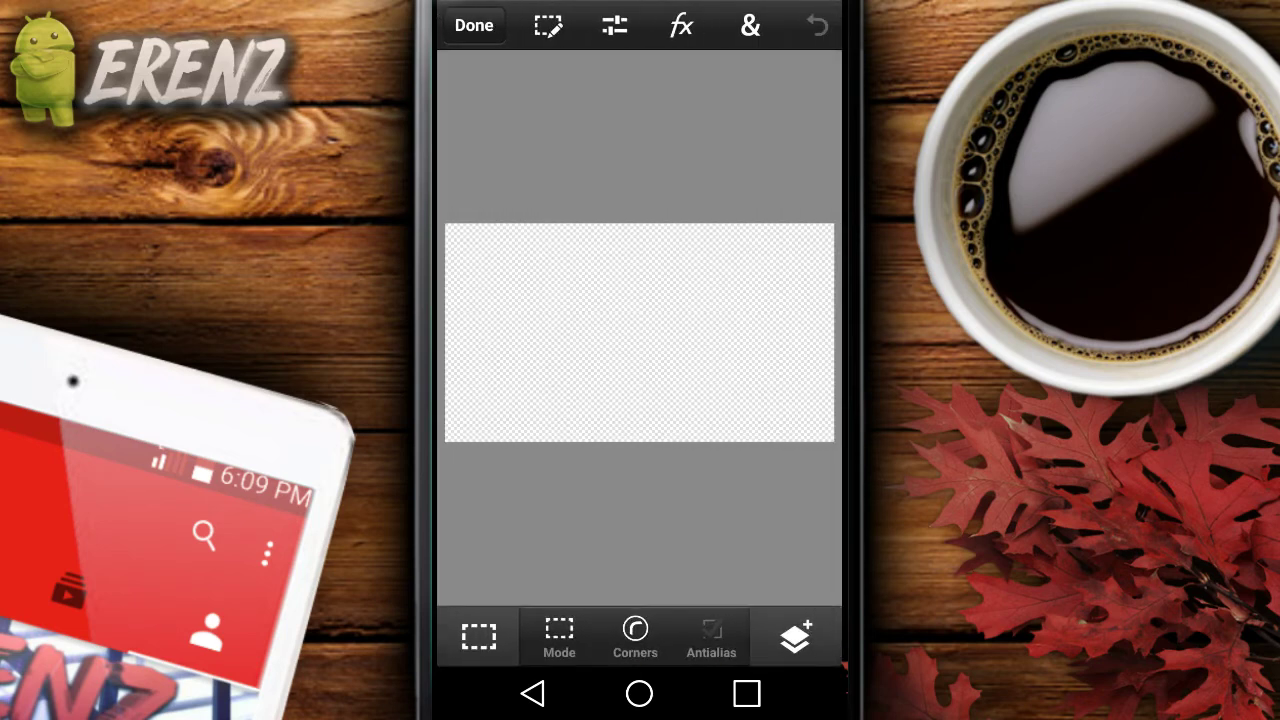
Step: Add the ERENZ PNG from the pixelLab folder as a photo layer
{"action": "left_click", "coordinate": [794, 637]}
{"action": "left_click", "coordinate": [819, 580]}
{"action": "left_click", "coordinate": [716, 236]}
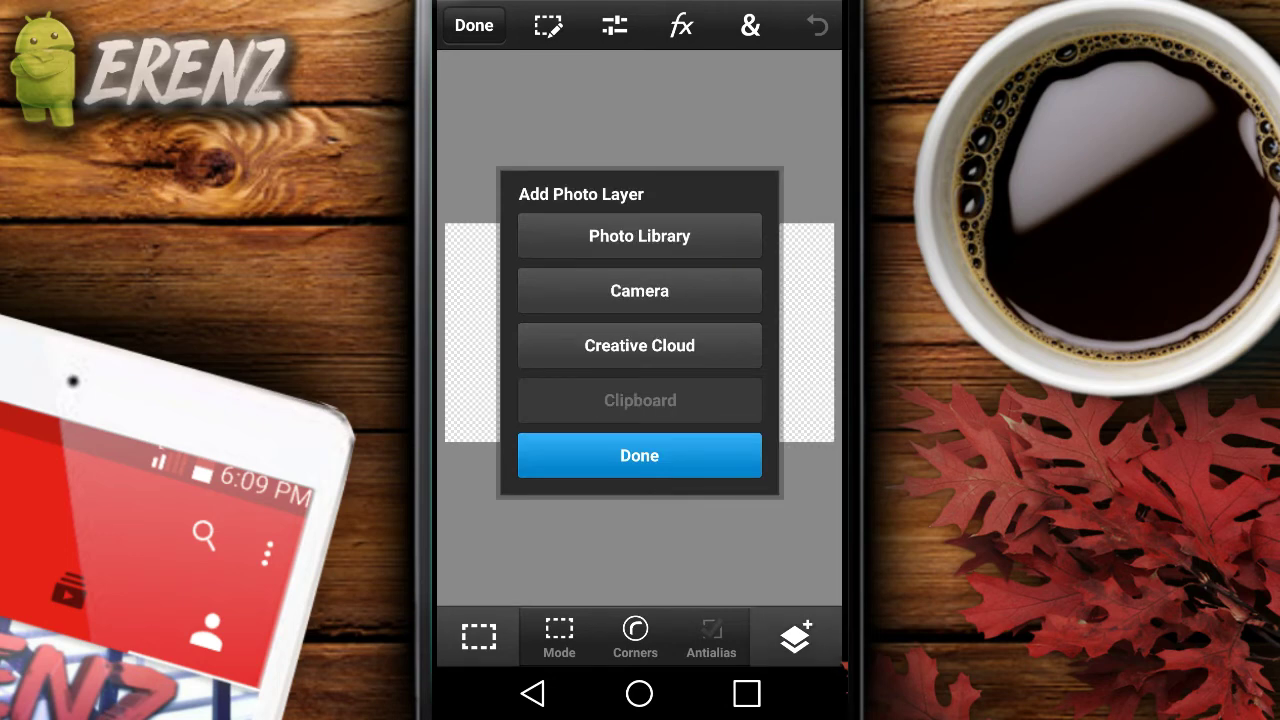
{"action": "left_click", "coordinate": [716, 250]}
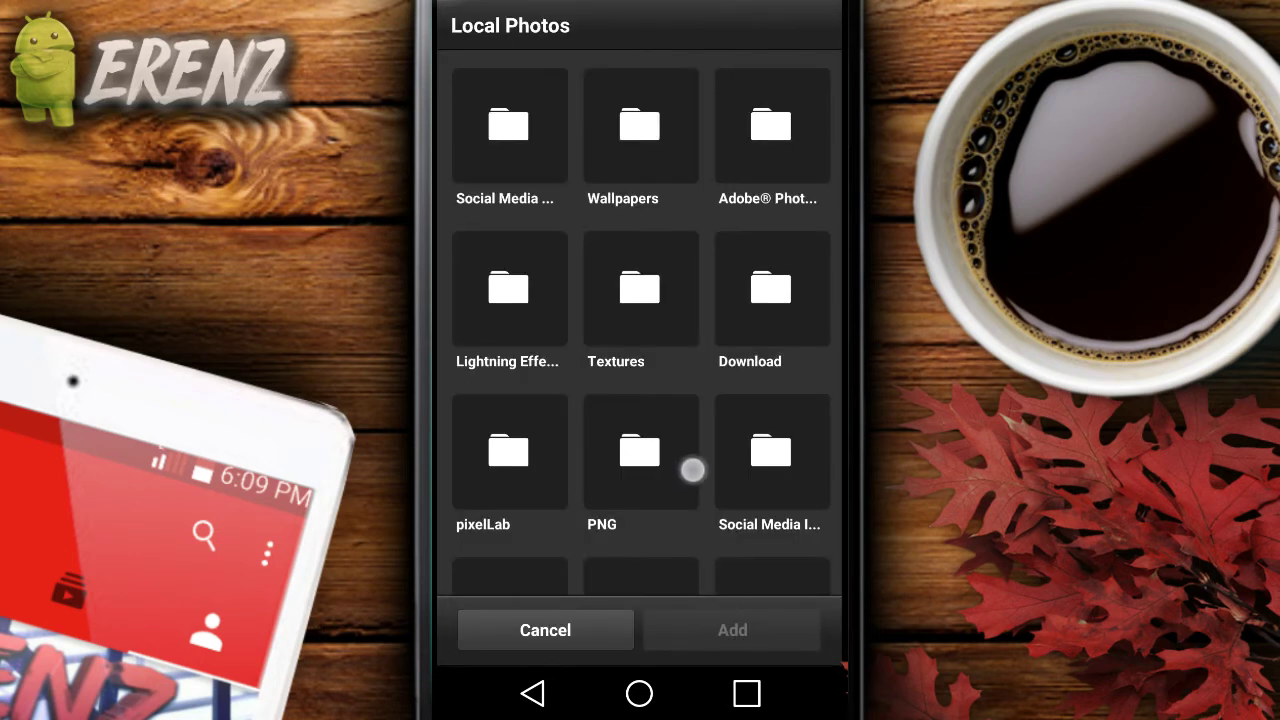
{"action": "left_click_drag", "start_coordinate": [691, 469], "coordinate": [729, 297]}
{"action": "left_click", "coordinate": [488, 260]}
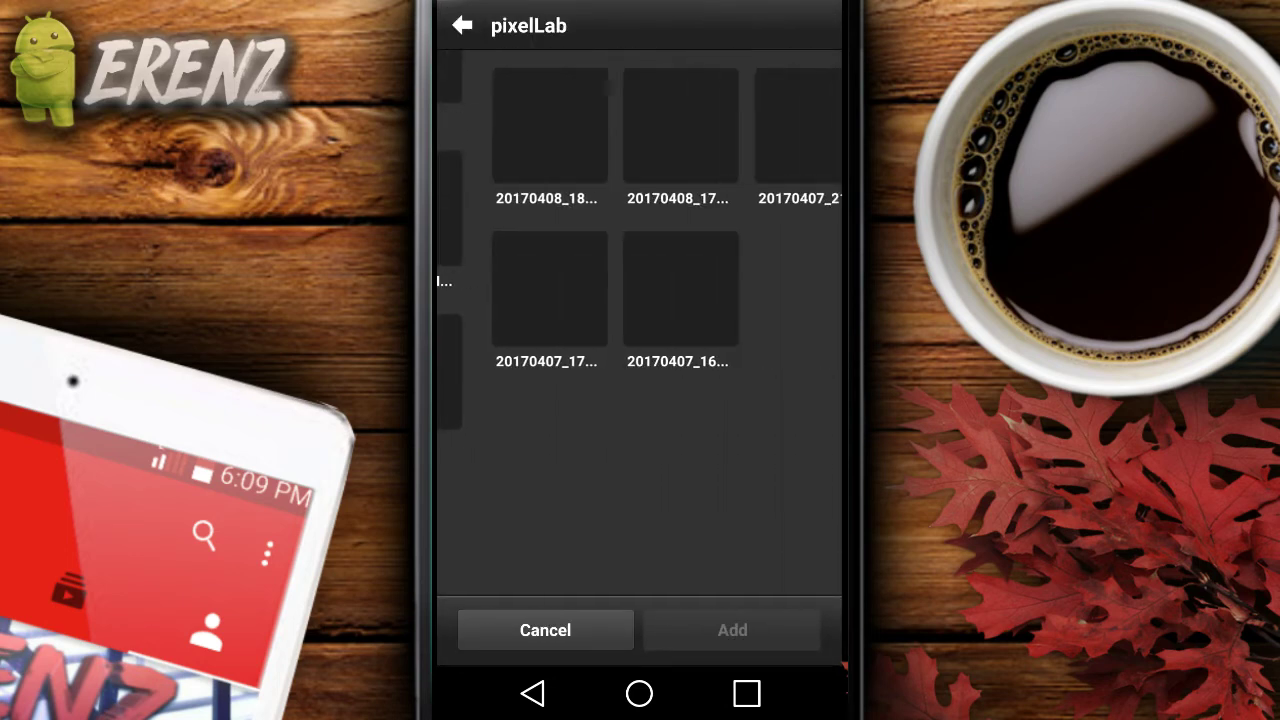
{"action": "left_click", "coordinate": [488, 143]}
{"action": "left_click", "coordinate": [757, 631]}
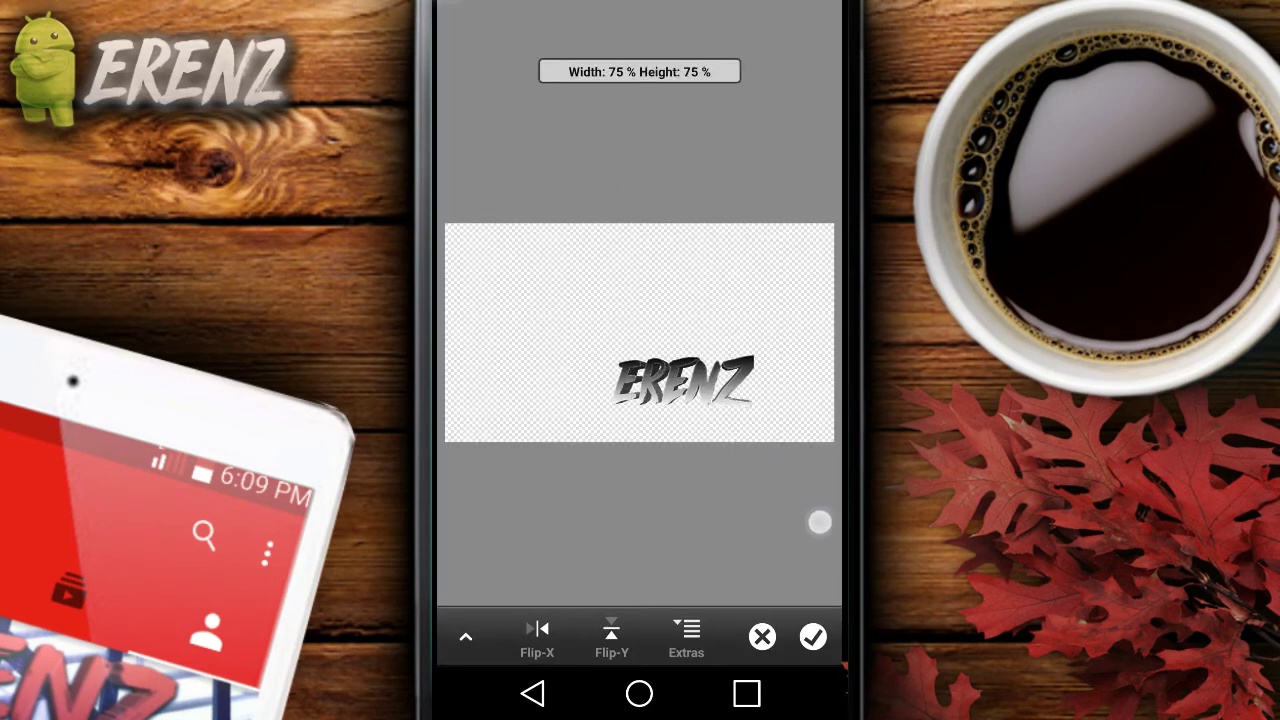
Step: Scale the ERENZ image and centre it on the canvas
{"action": "left_click_drag", "start_coordinate": [748, 440], "coordinate": [822, 527]}
{"action": "mouse_move", "coordinate": [686, 385]}
{"action": "left_mouse_down"}
{"action": "mouse_move", "coordinate": [686, 366]}
{"action": "mouse_move", "coordinate": [686, 392]}
{"action": "left_mouse_up"}
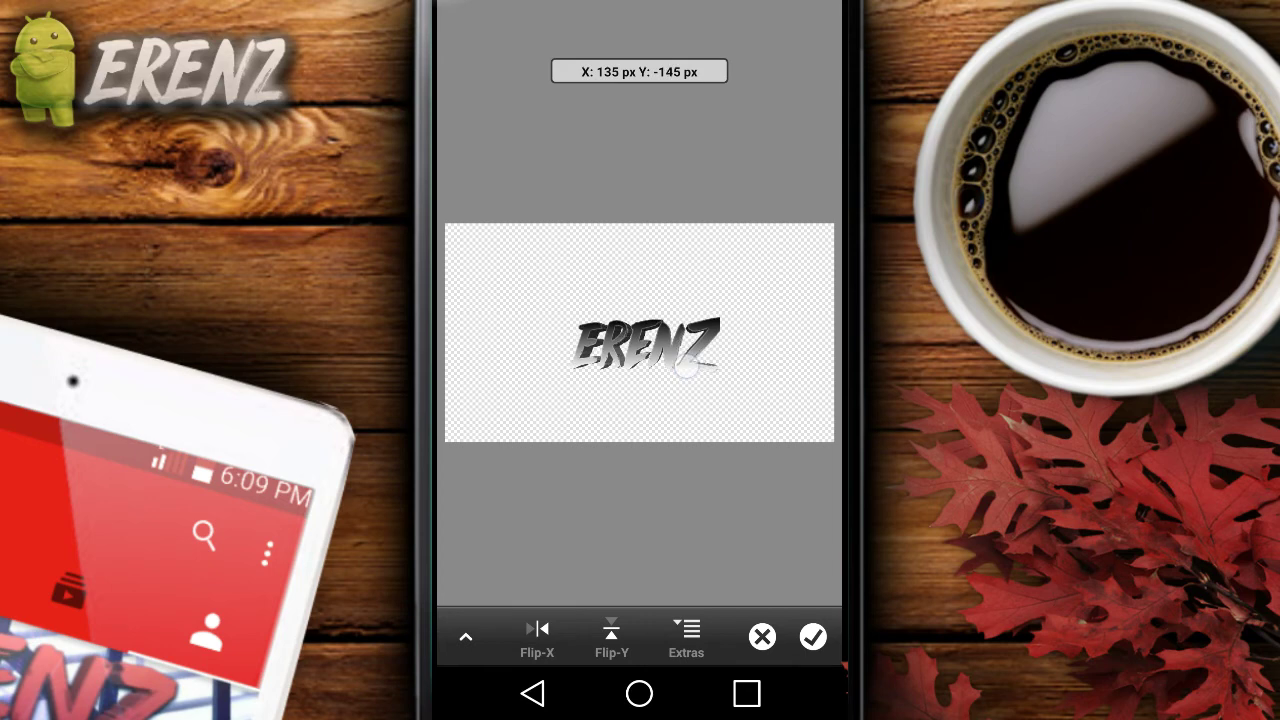
{"action": "left_click_drag", "start_coordinate": [808, 483], "coordinate": [829, 543]}
{"action": "left_click_drag", "start_coordinate": [712, 410], "coordinate": [688, 363]}
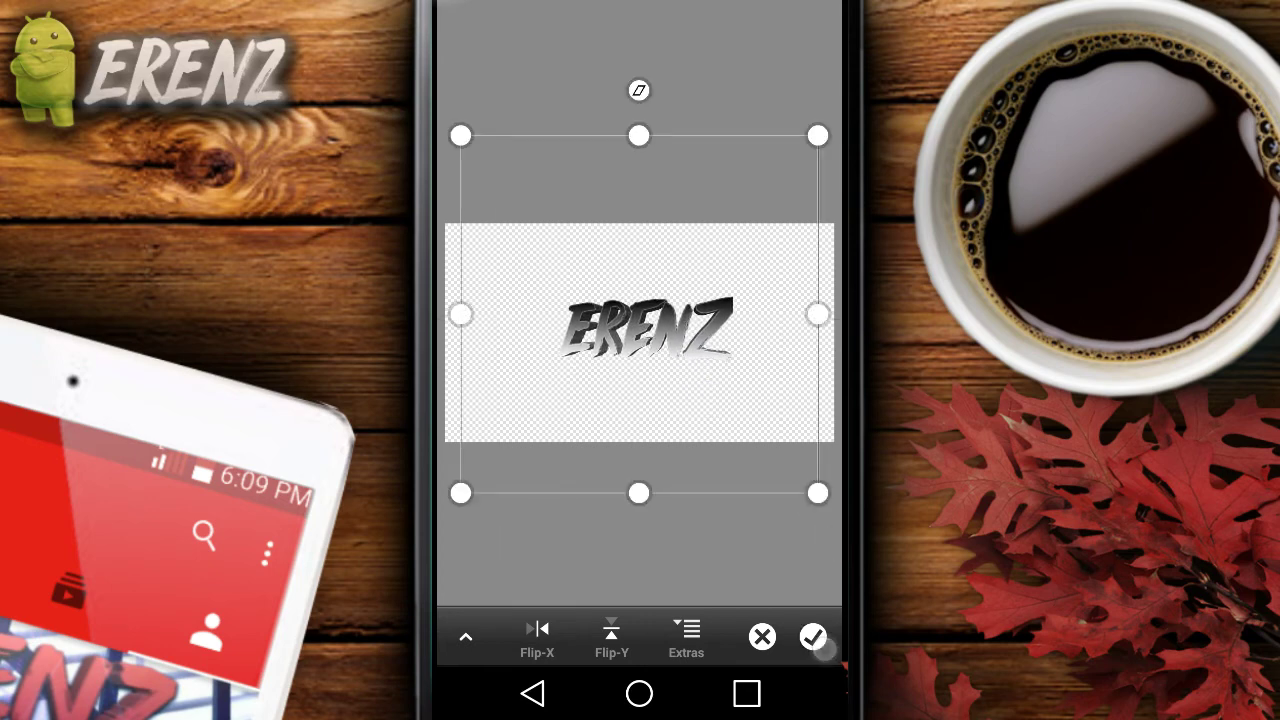
{"action": "left_click", "coordinate": [814, 640]}
{"action": "left_click", "coordinate": [681, 25]}
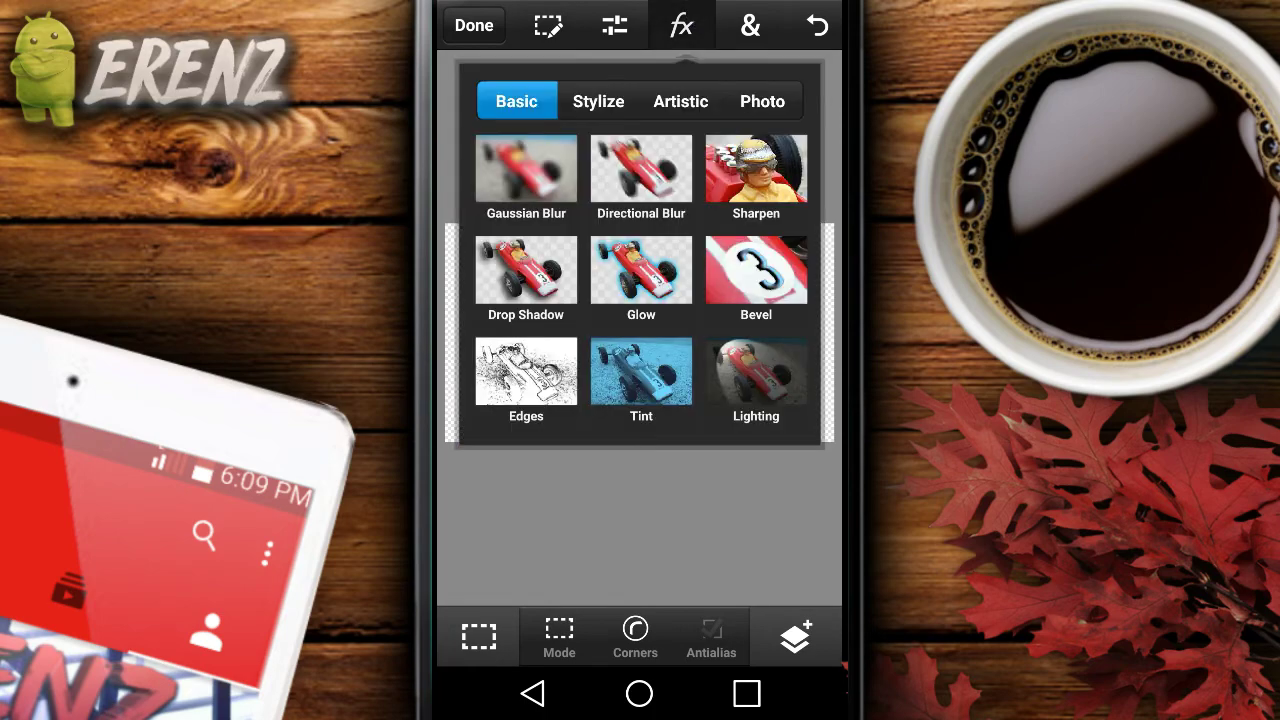
Step: Apply a basic drop shadow to the ERENZ text
{"action": "left_click", "coordinate": [520, 268]}
{"action": "left_click", "coordinate": [812, 636]}
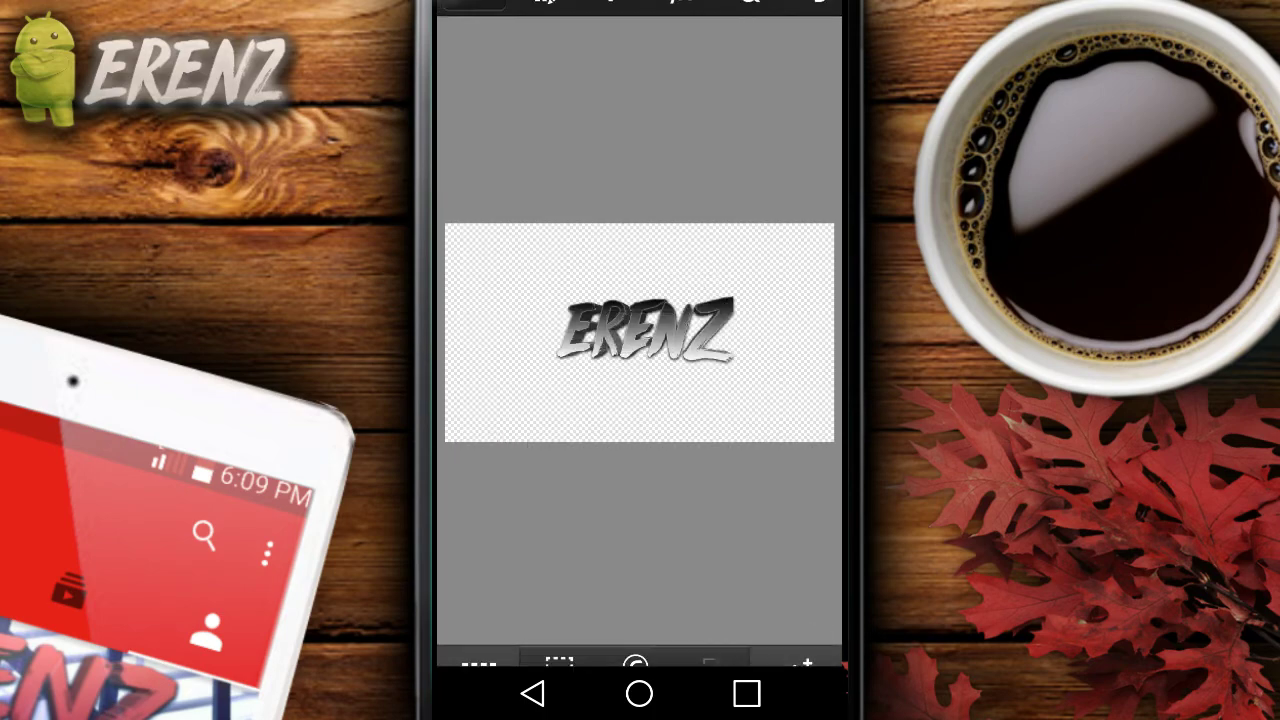
{"action": "left_click", "coordinate": [681, 25]}
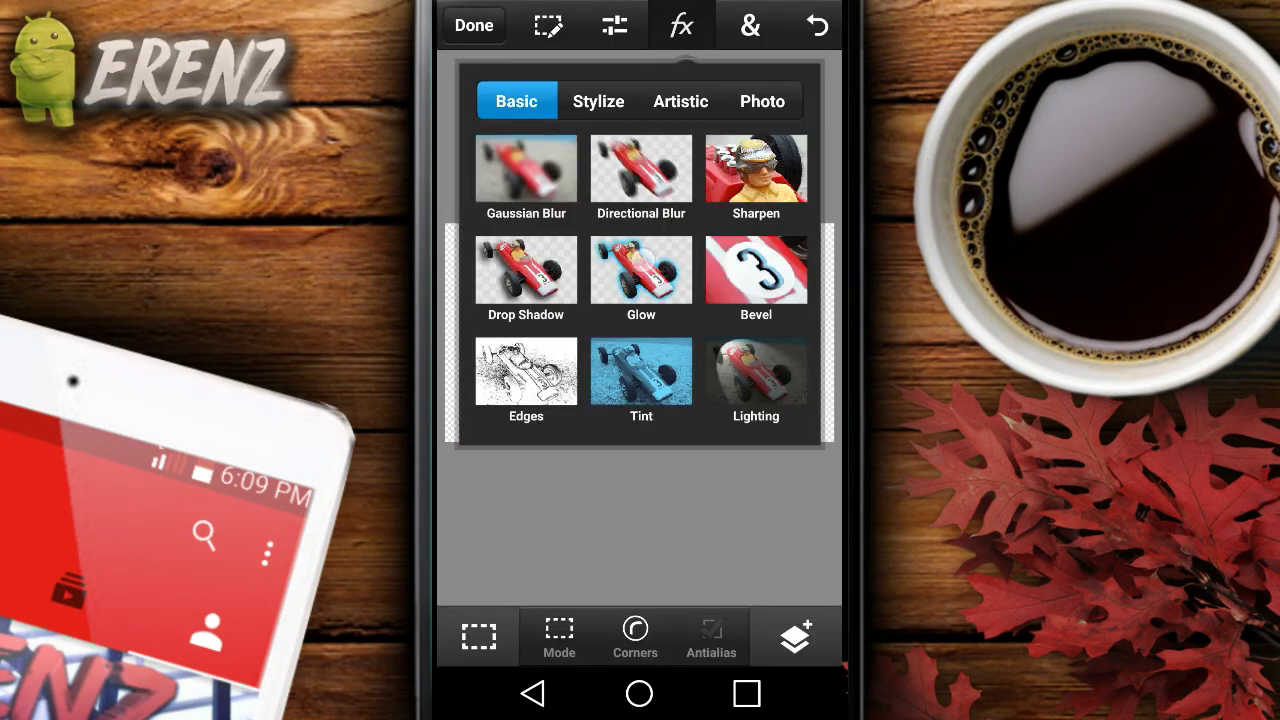
Step: Add a white glow with blur 98.2 around the ERENZ letters
{"action": "left_click", "coordinate": [641, 270]}
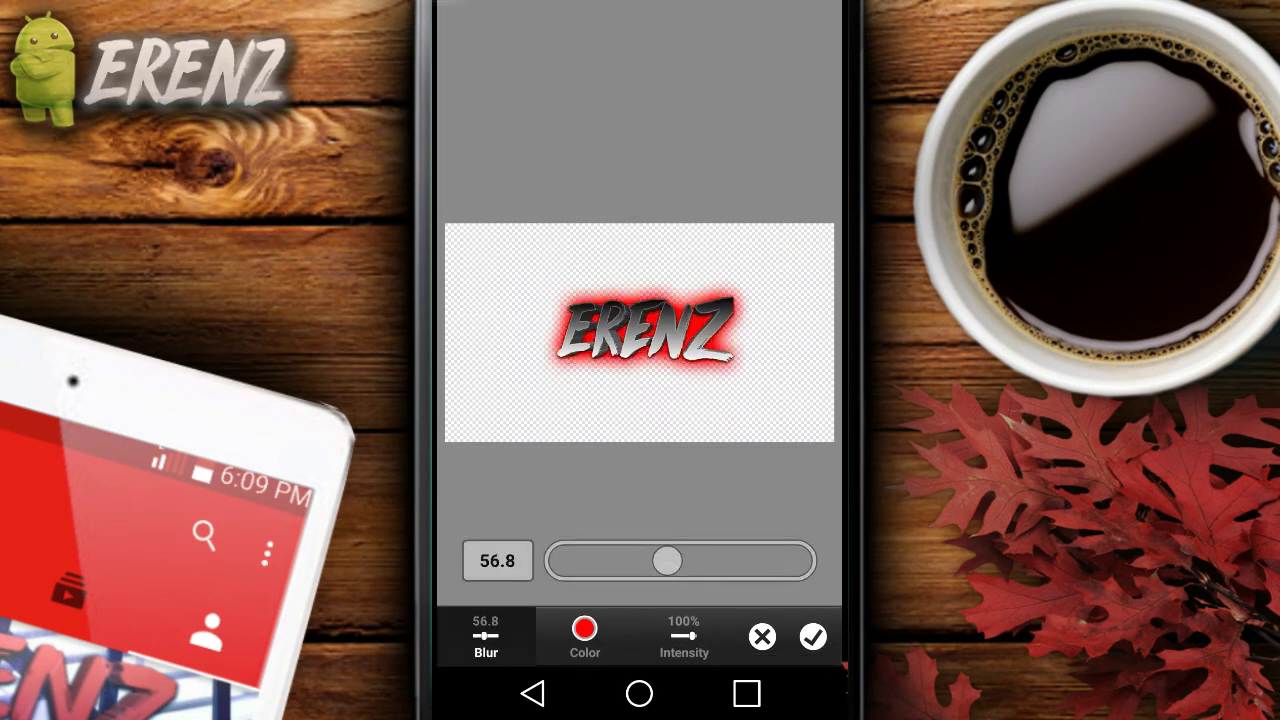
{"action": "left_click_drag", "start_coordinate": [667, 561], "coordinate": [737, 561]}
{"action": "left_click", "coordinate": [585, 636]}
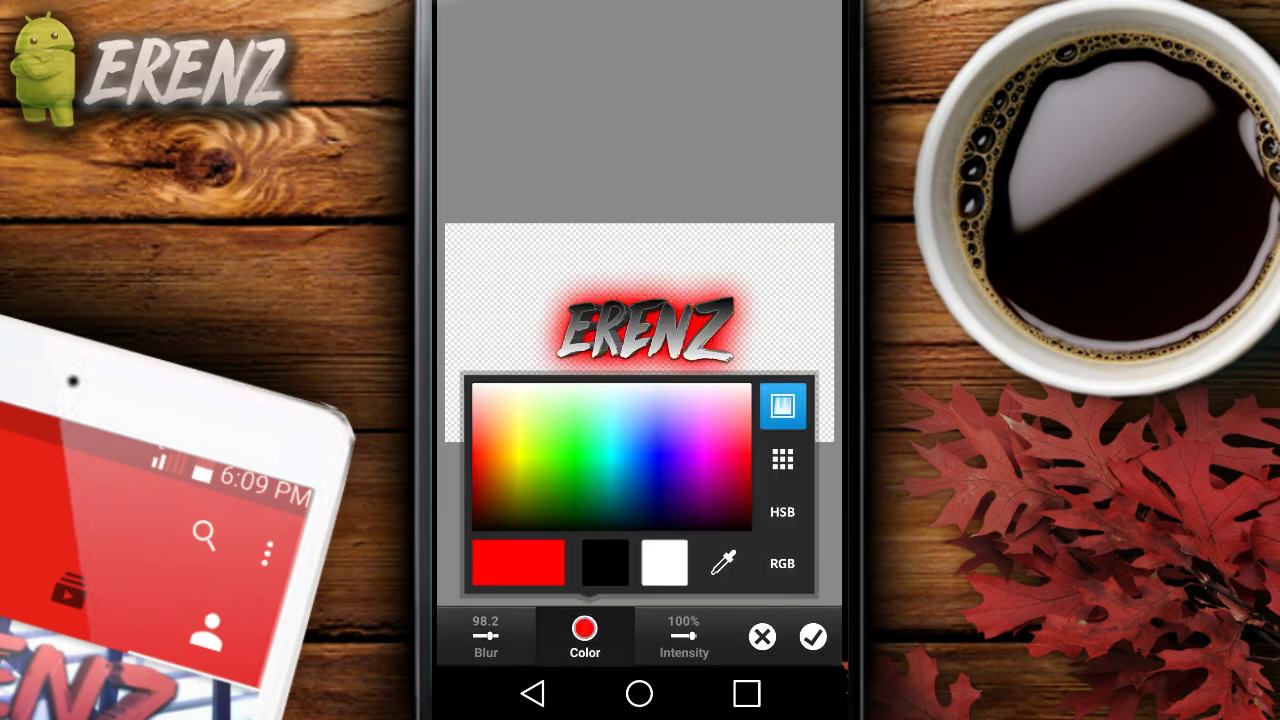
{"action": "left_click", "coordinate": [723, 563]}
{"action": "mouse_move", "coordinate": [654, 354]}
{"action": "left_mouse_down"}
{"action": "mouse_move", "coordinate": [708, 248]}
{"action": "mouse_move", "coordinate": [491, 306]}
{"action": "left_mouse_up"}
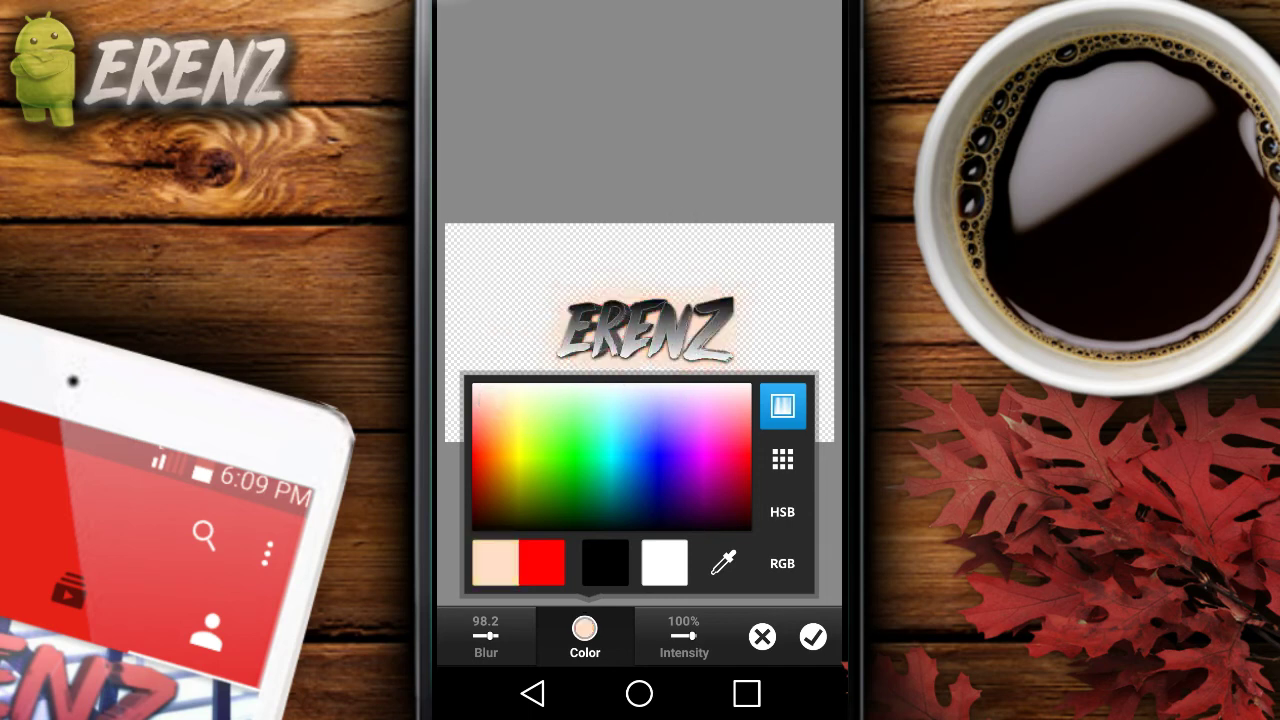
{"action": "left_click", "coordinate": [664, 563]}
{"action": "left_click", "coordinate": [812, 636]}
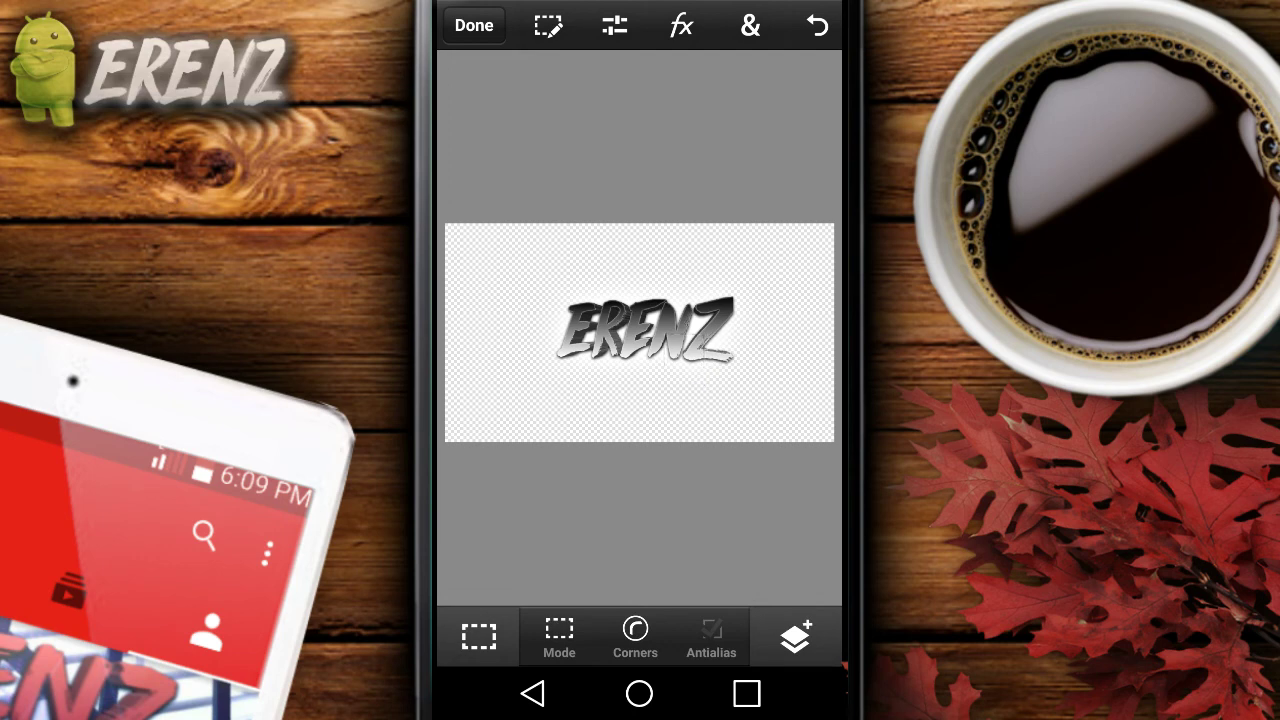
Step: Leave Photoshop Touch and swipe to the home screen page holding the PixelLab and PS Touch icons
{"action": "left_click", "coordinate": [640, 693]}
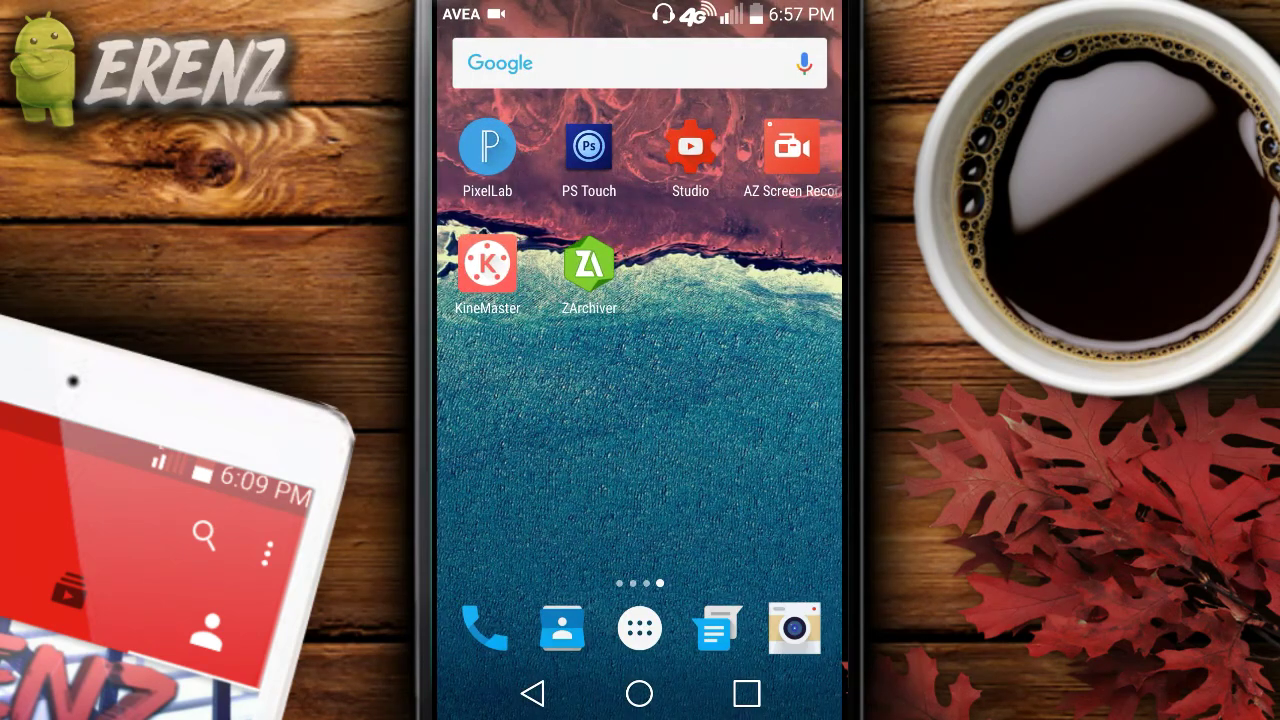
{"action": "mouse_move", "coordinate": [629, 493]}
{"action": "left_mouse_down"}
{"action": "mouse_move", "coordinate": [699, 493]}
{"action": "mouse_move", "coordinate": [626, 457]}
{"action": "left_mouse_up"}
{"action": "left_click_drag", "start_coordinate": [560, 420], "coordinate": [780, 420]}
{"action": "left_click_drag", "start_coordinate": [686, 414], "coordinate": [820, 414]}
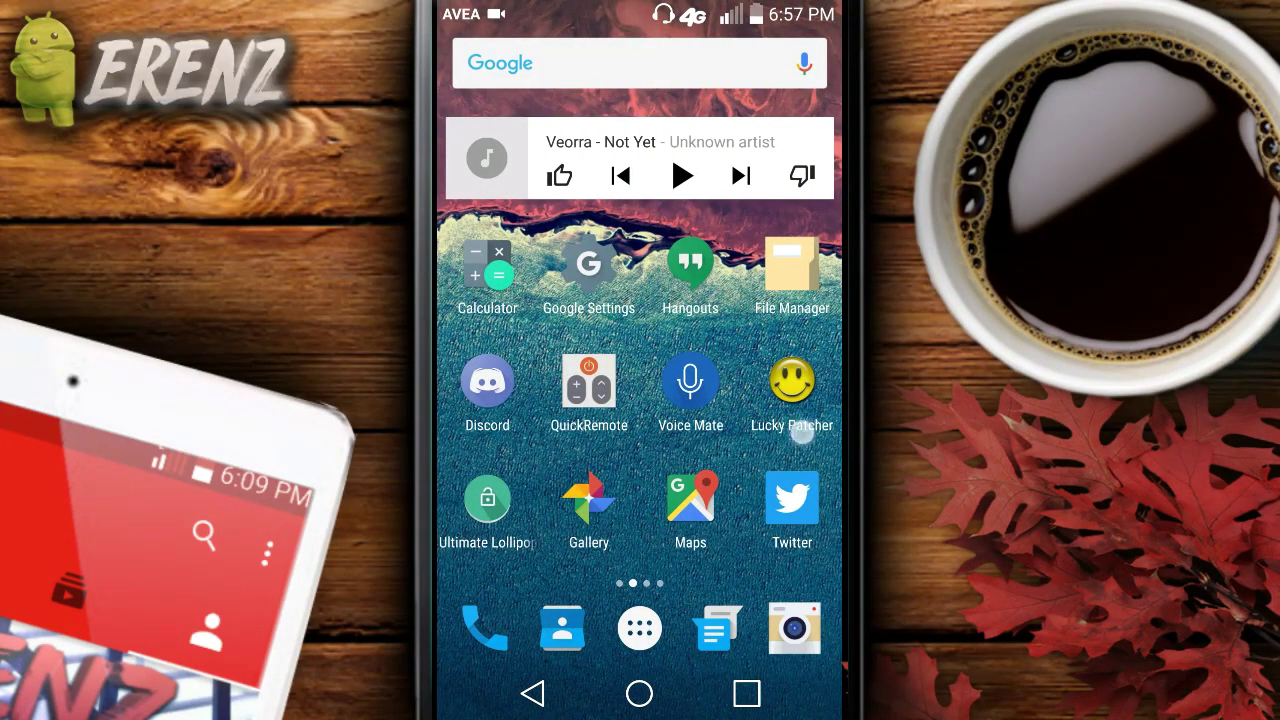
{"action": "left_click_drag", "start_coordinate": [802, 431], "coordinate": [560, 420]}
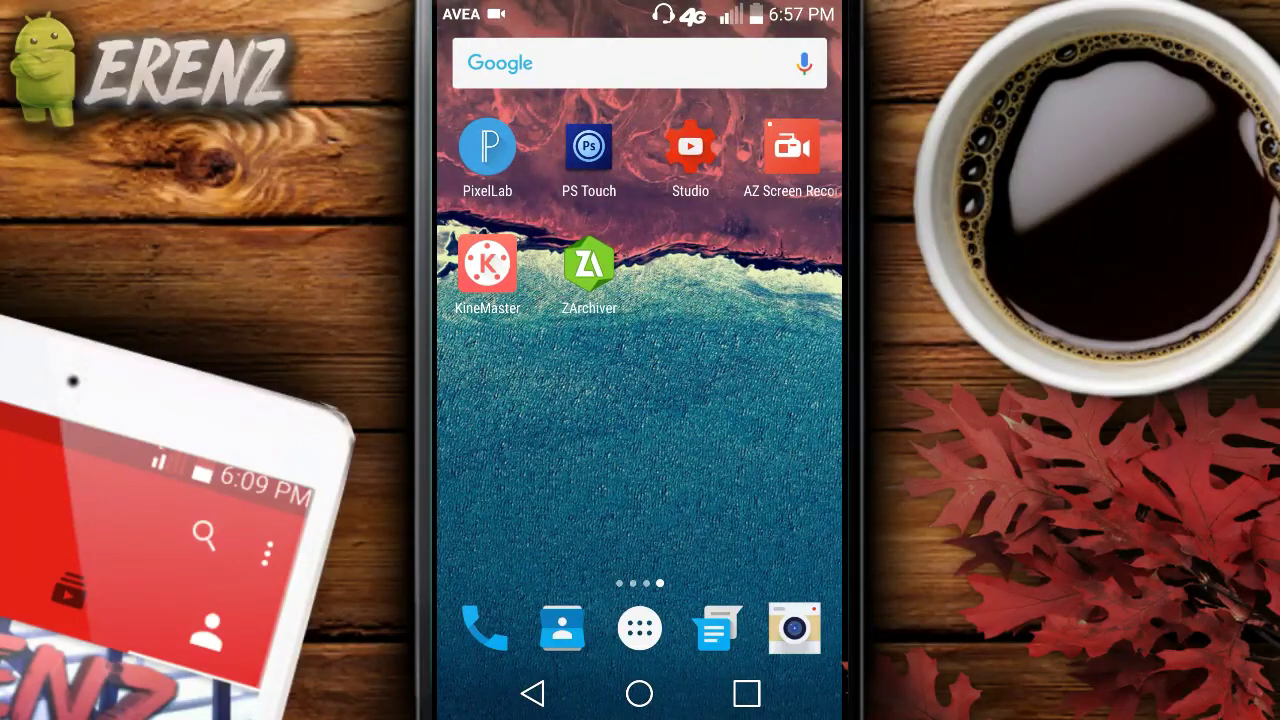